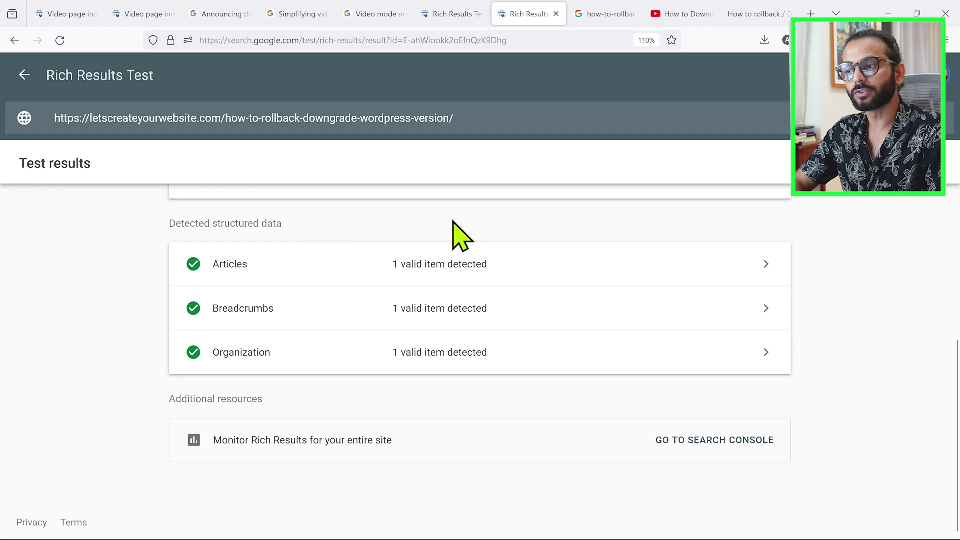
- Switch to the live WordPress rollback tutorial tab and skim its introduction and Step 1
key("ctrl+9")
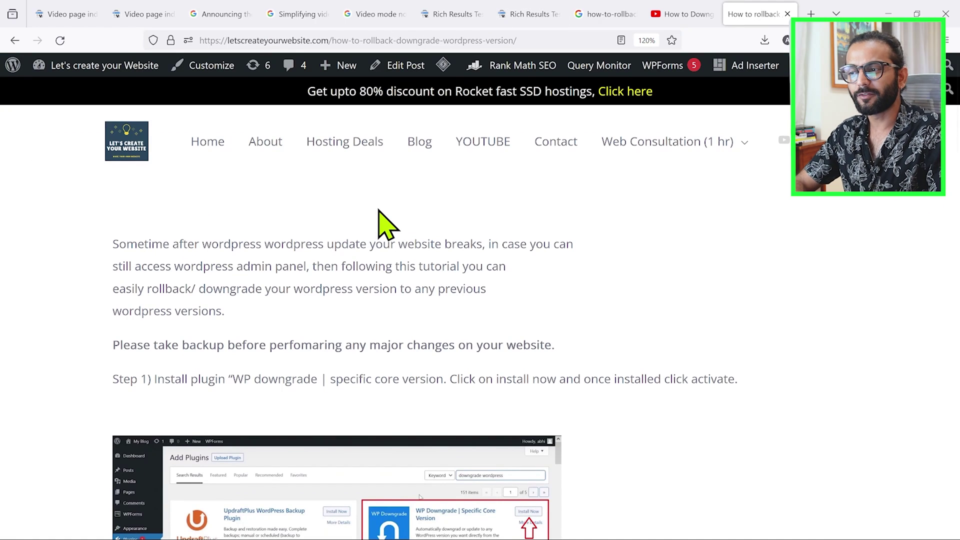
scroll(489, 325, "down", 1)
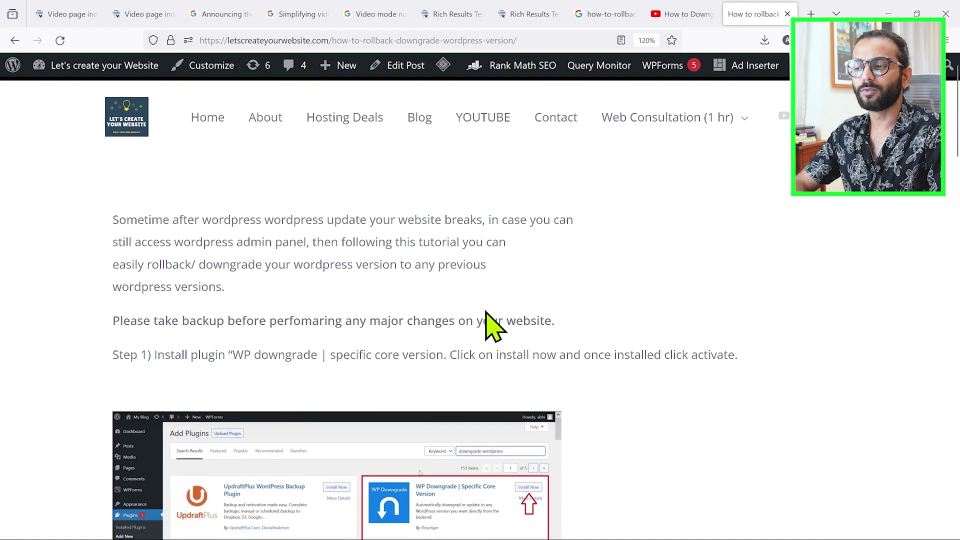
scroll(322, 290, "up", 1)
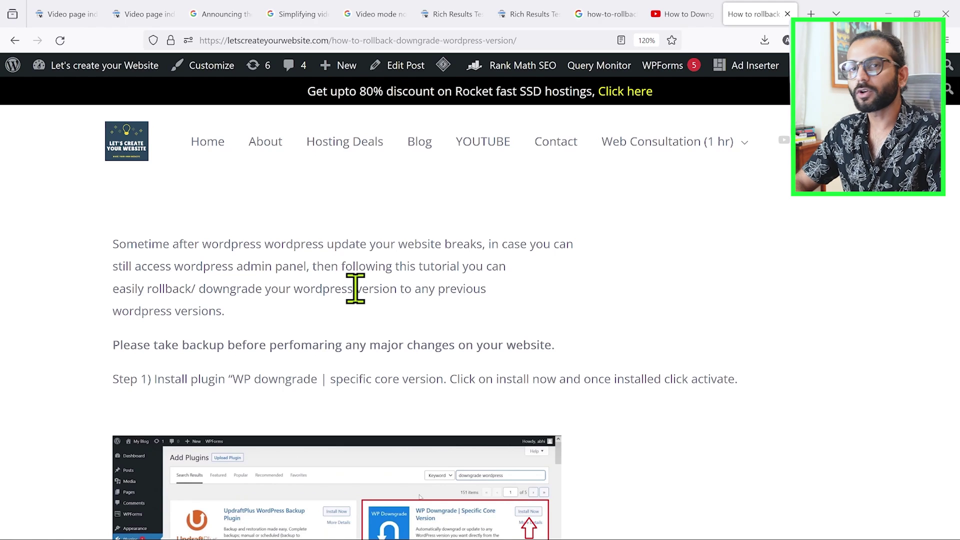
mouse_move(337, 66)
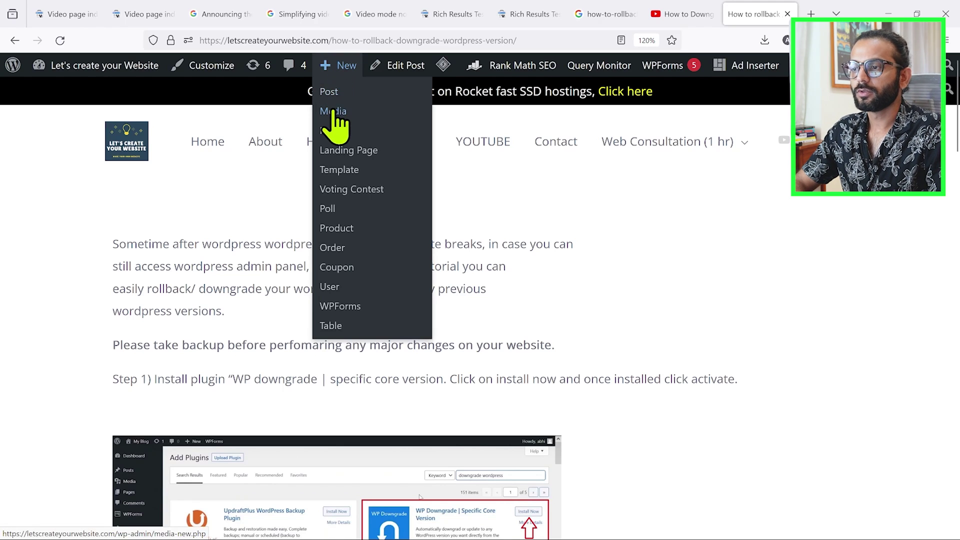
- Start a new post titled 'how to rollback downgrade the wordpress version'
middle_click(344, 95)
left_click(758, 8)
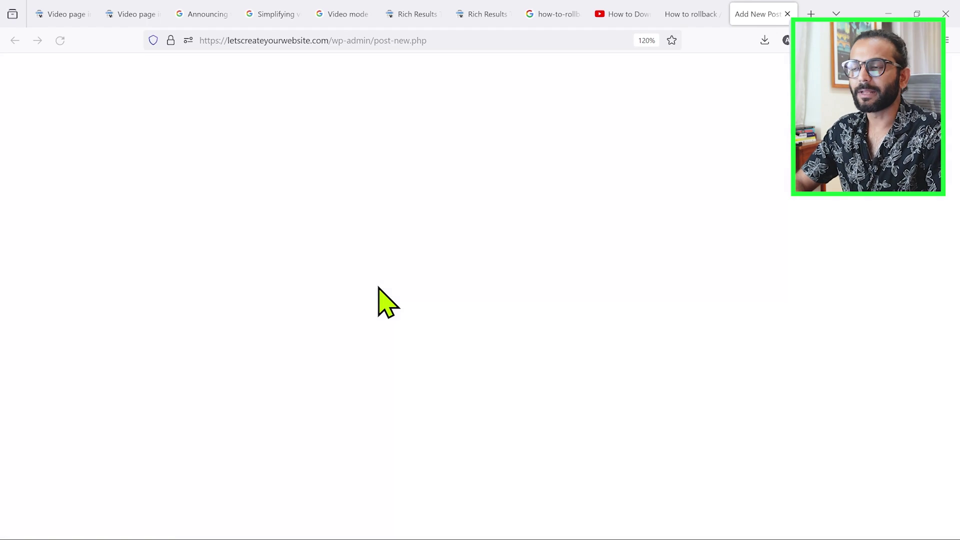
type("how to rollback downgrade wordpress version")
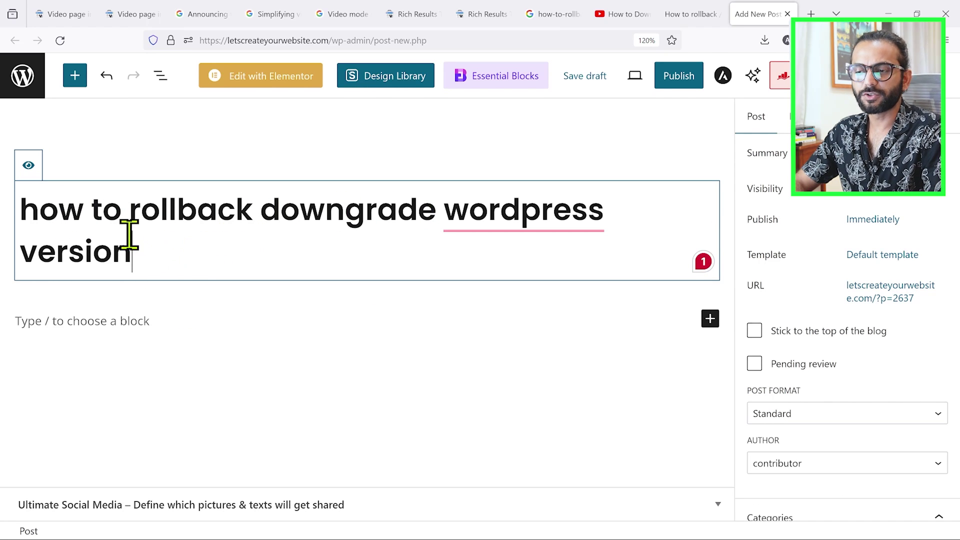
left_click(443, 211)
type("the")
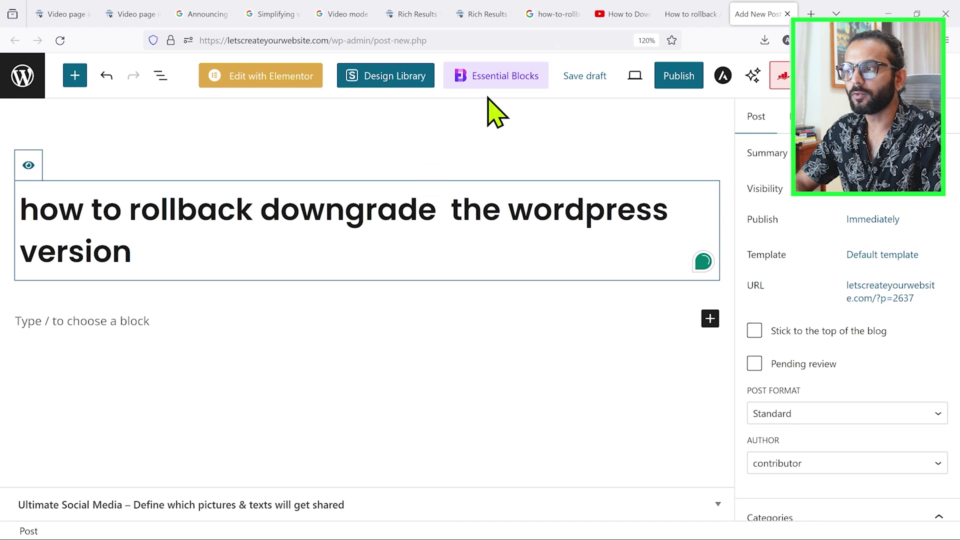
- Embed the YouTube video 'How to Downgrade Wordpress Version in 1 minute' below the title
left_click(710, 318)
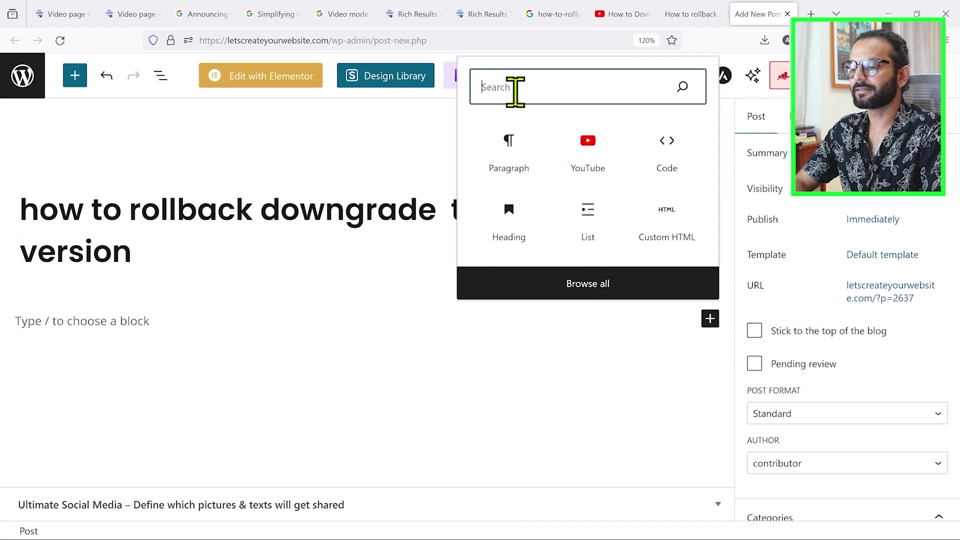
type("video")
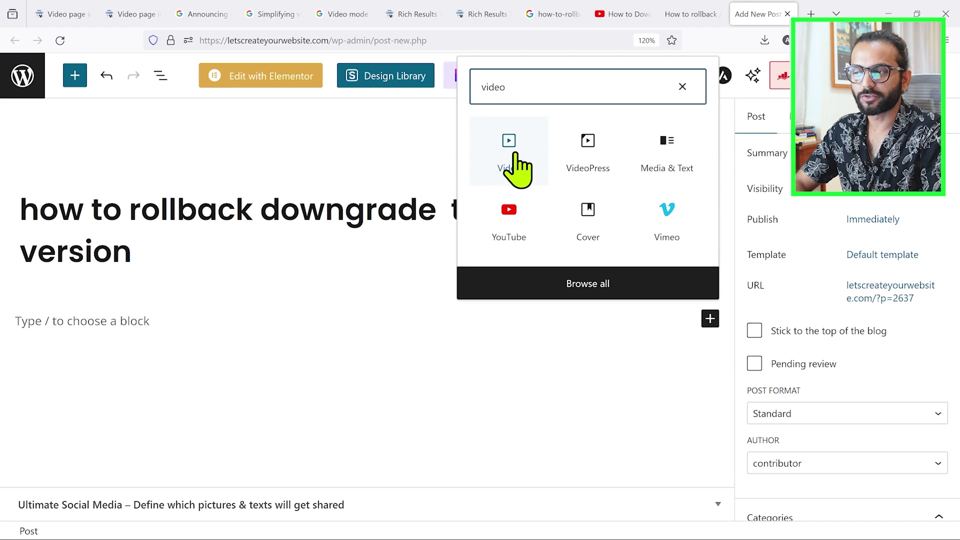
left_click(508, 220)
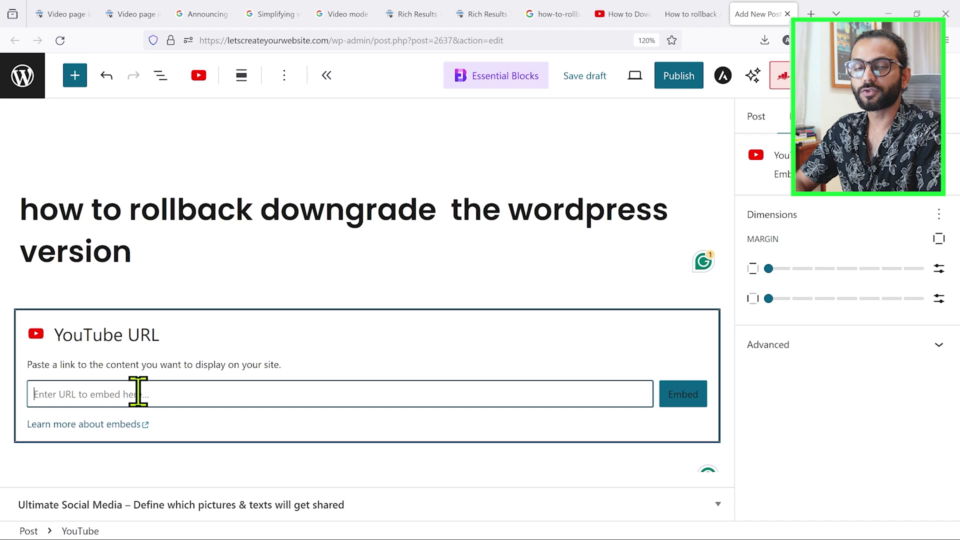
type("https://www.youtube.com/watch?v=7Tz6FDcAn8")
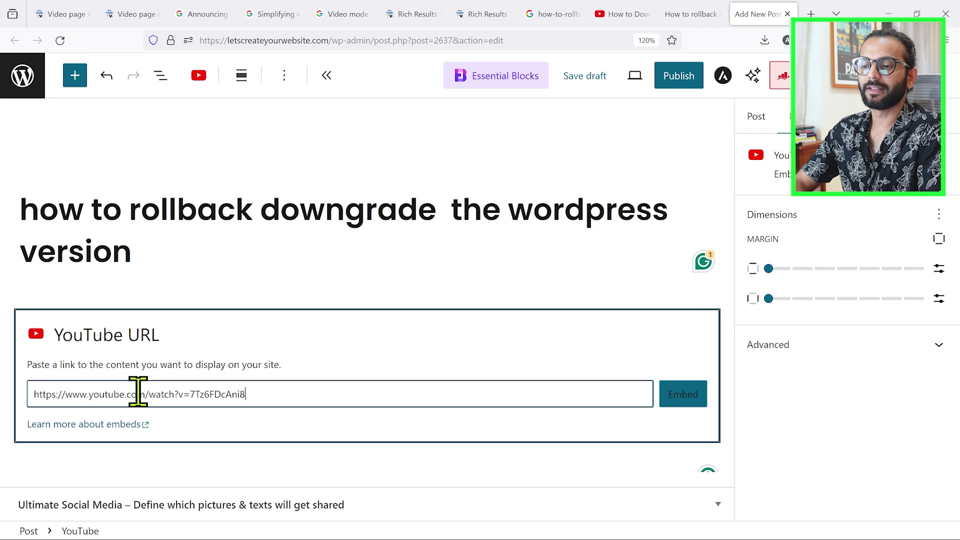
left_click(684, 398)
scroll(721, 336, "down", 4)
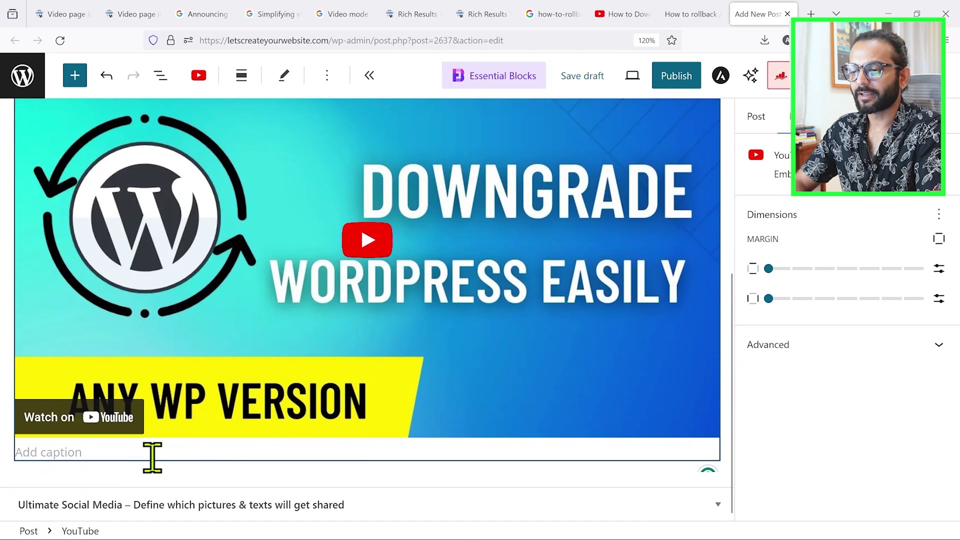
- Caption the video 'how to downgrade wordpress'
left_click(155, 455)
type("how to down")
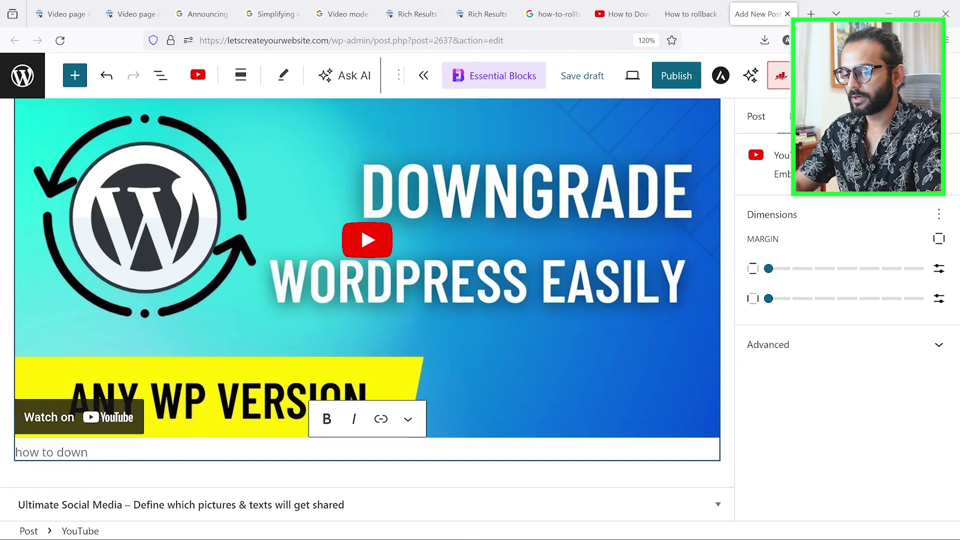
type("grade wordpress")
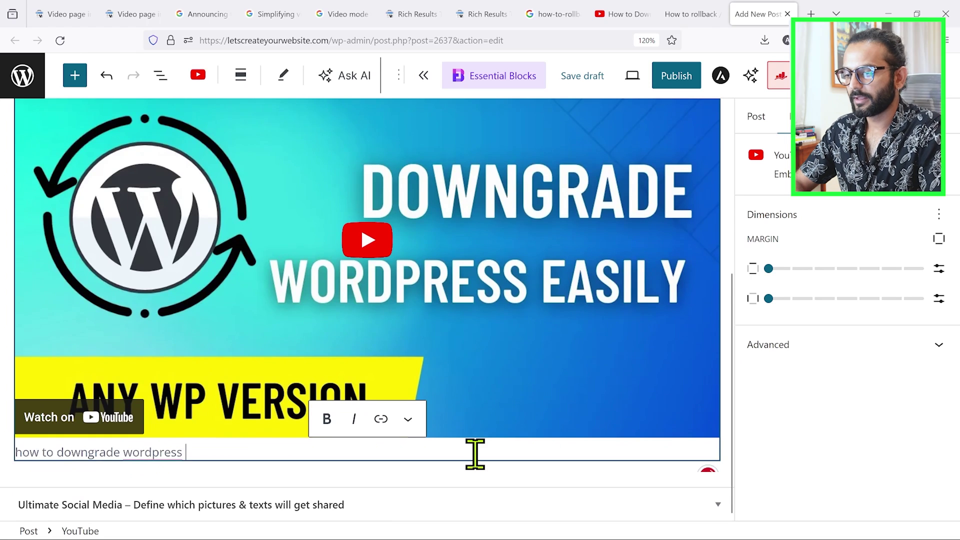
key("Return")
- Paste the four-line intro paragraph about rollback after broken updates below the video
type("Sometime after wordpress wordpress update your website breaks, in case you can still access wordpress admin panel, then following this tutorial you can easily rollback/ downgrade your wordpress version to any previous wordpress versions.")
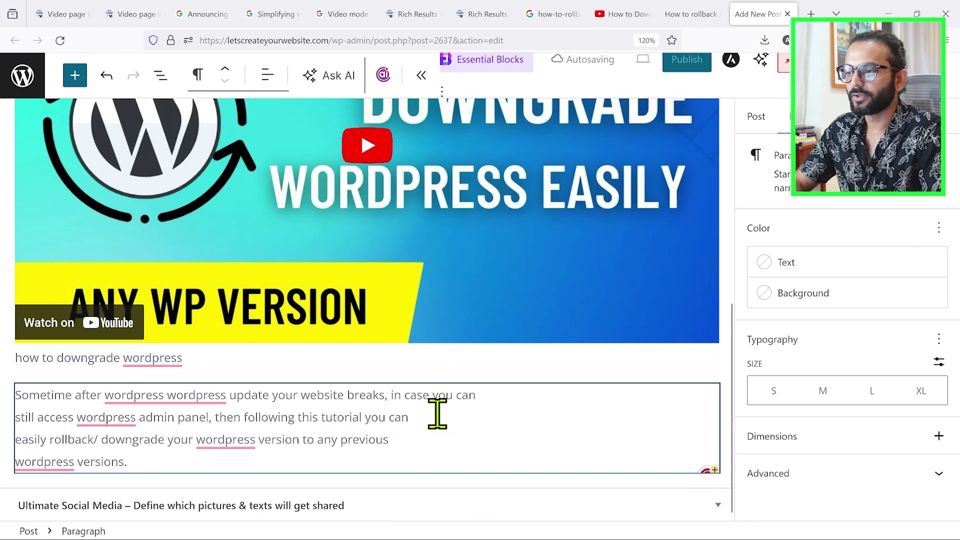
scroll(493, 386, "up", 7)
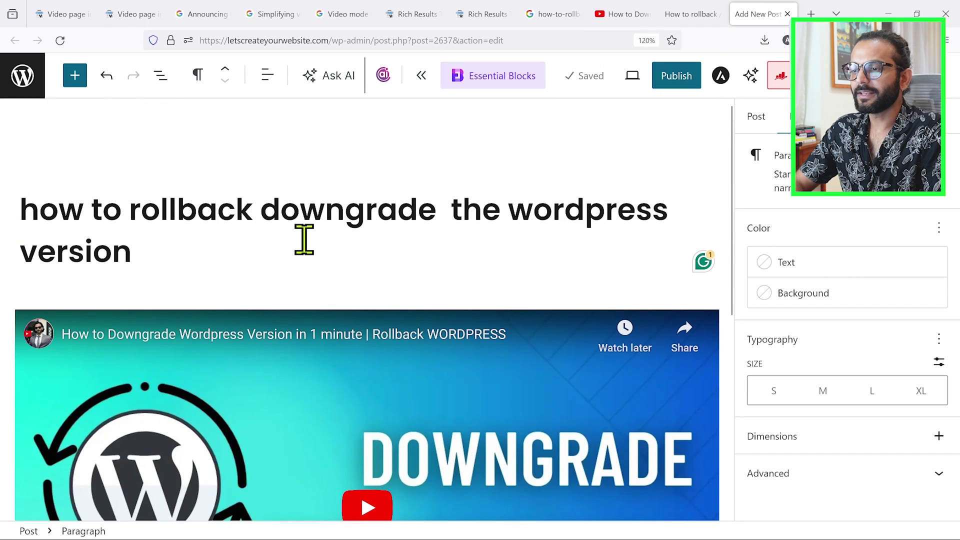
scroll(302, 246, "down", 5)
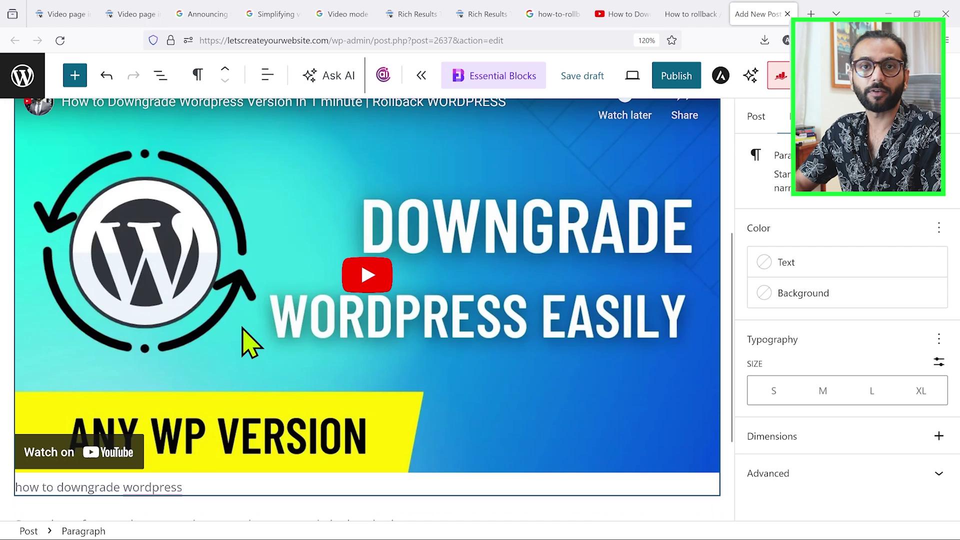
scroll(251, 344, "down", 3)
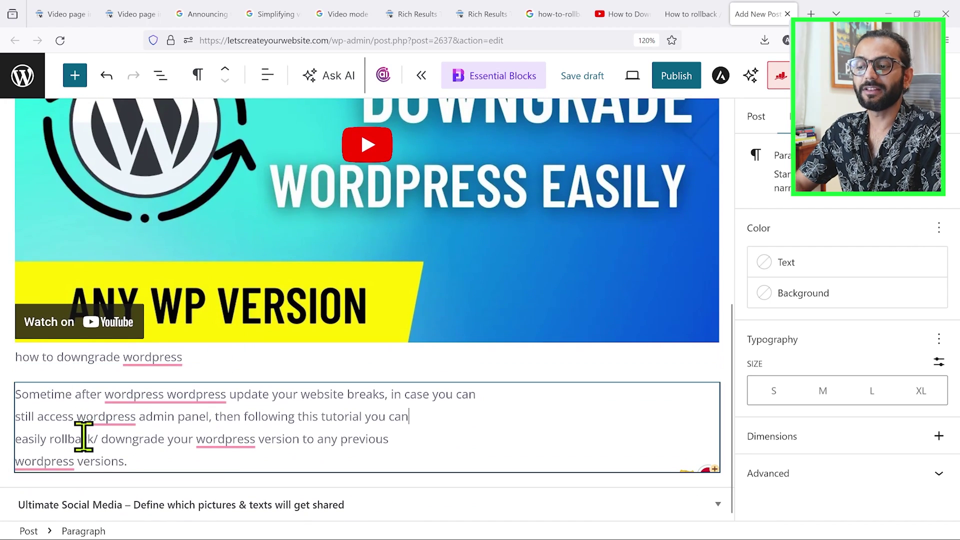
scroll(488, 385, "up", 5)
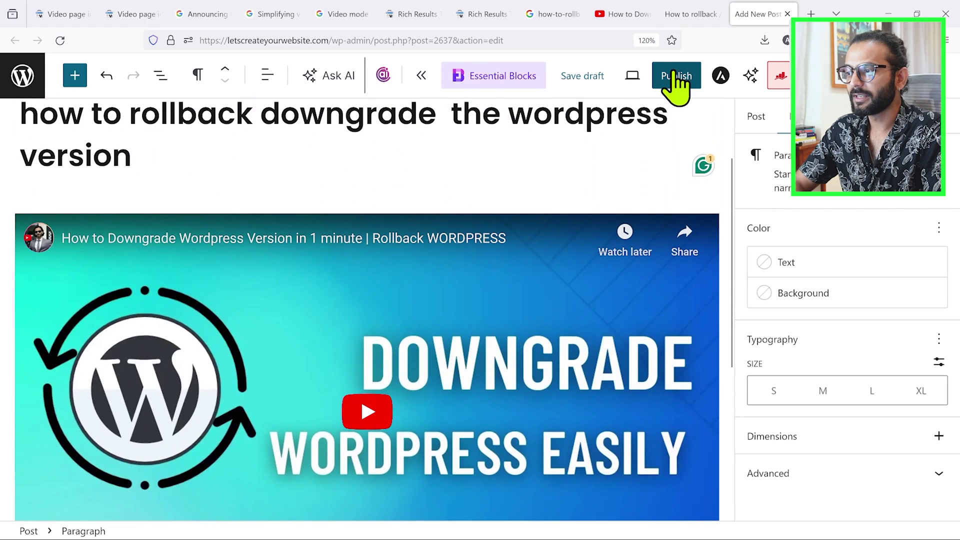
- Publish the post and preview the live page at iPhone 390×844 size
left_click(679, 85)
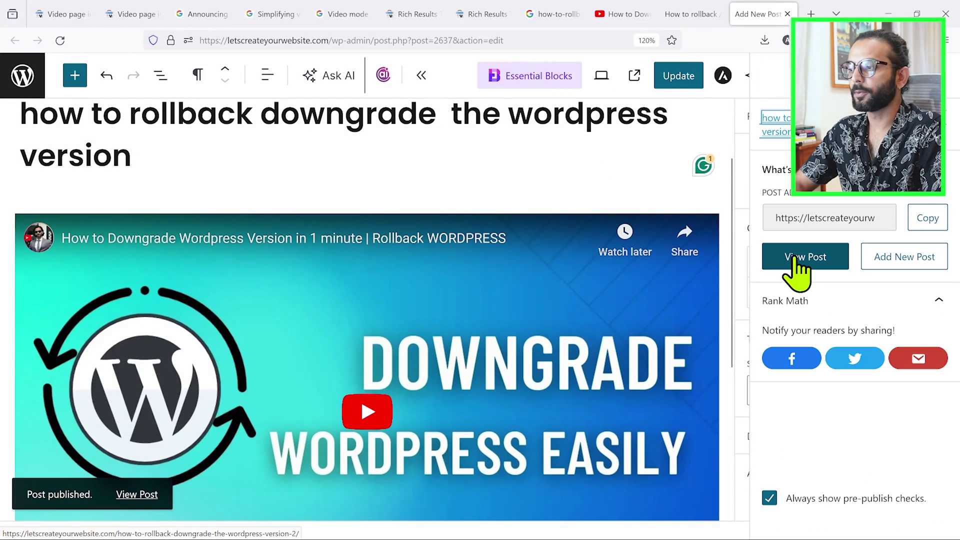
middle_click(796, 257)
left_click(771, 14)
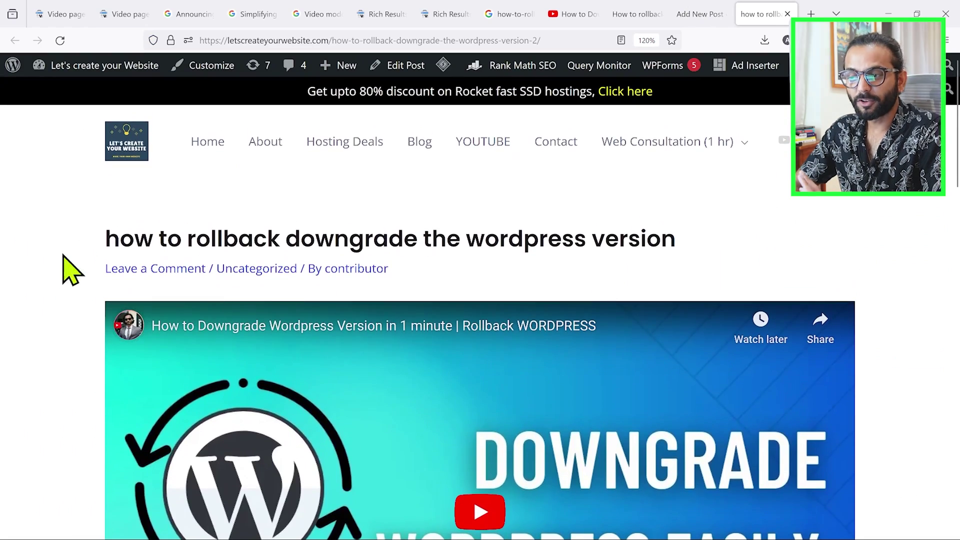
scroll(727, 233, "down", 4)
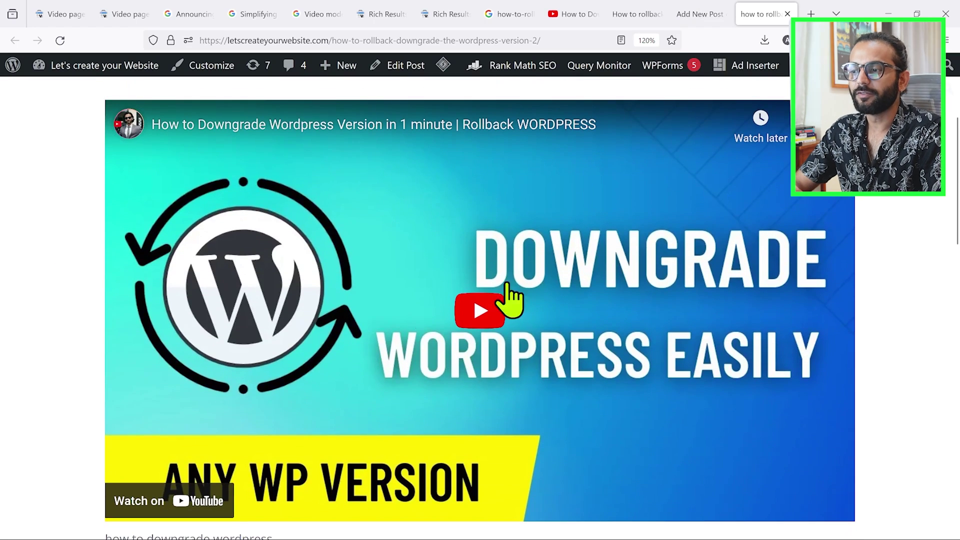
key("ctrl+shift+m")
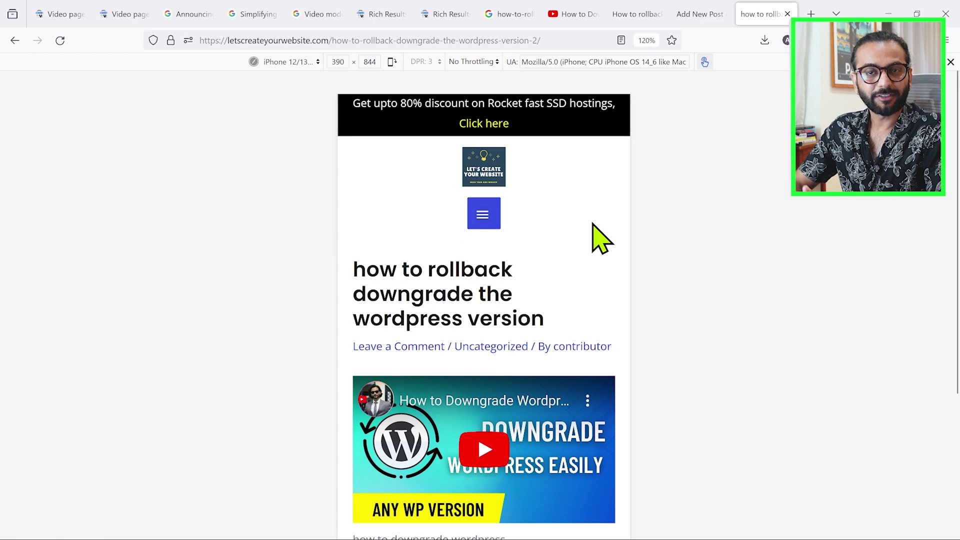
- Compare the earlier Rich Results Tests, noting the rollback post has no Videos item
key("ctrl+Page_Up")
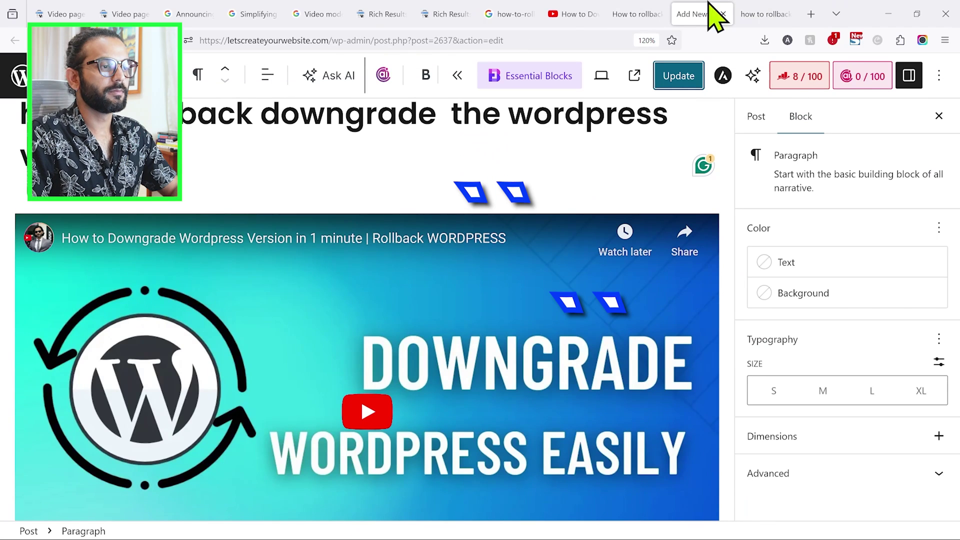
left_click(385, 15)
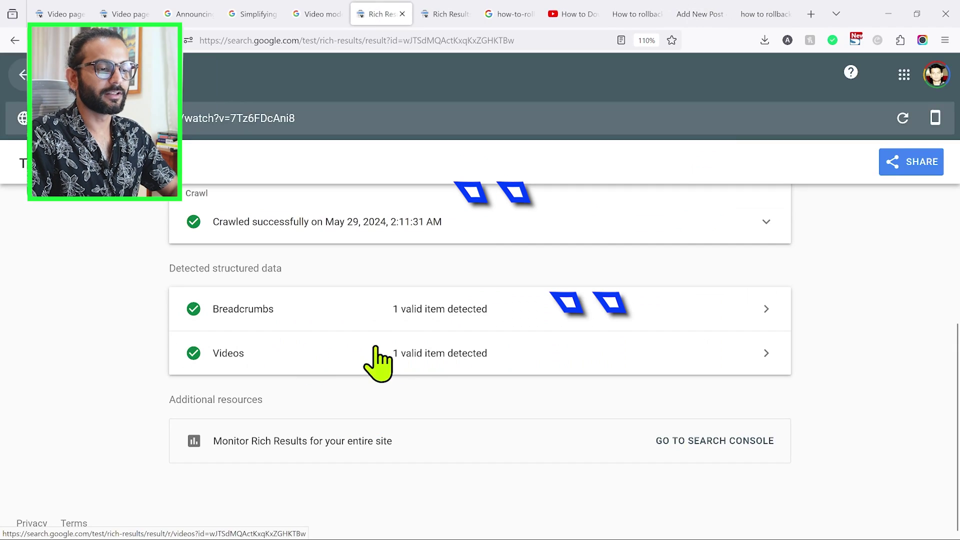
left_click(441, 15)
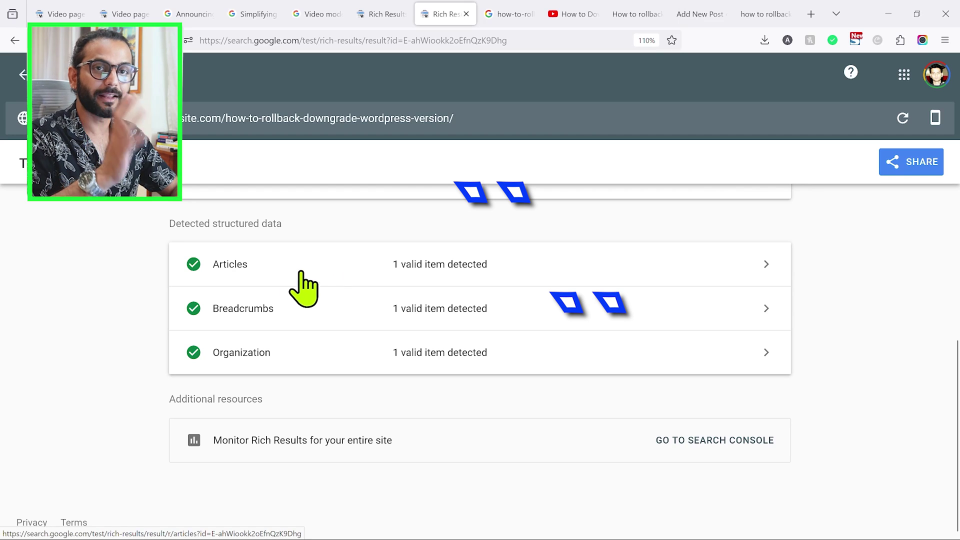
left_click(691, 14)
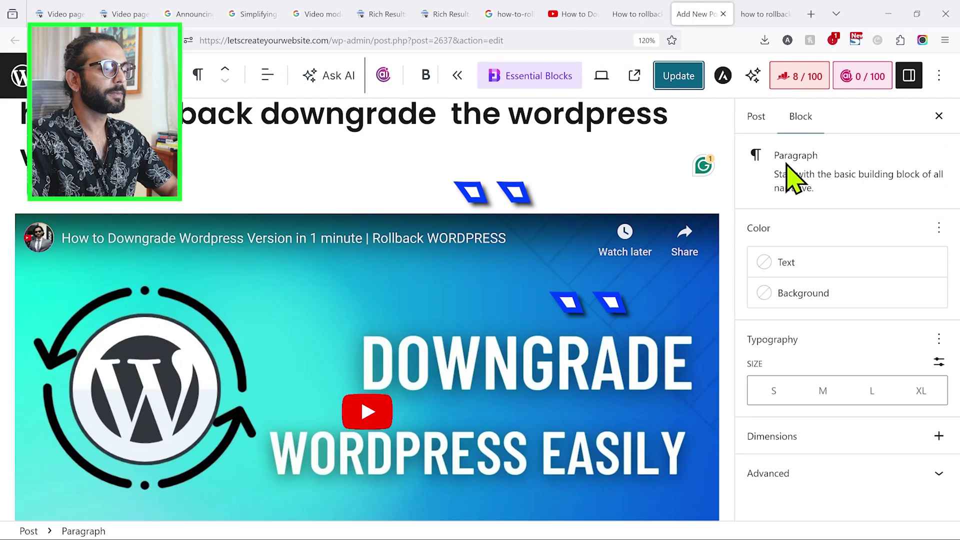
- Add a Rank Math Video schema to the post in place of Article
left_click(807, 83)
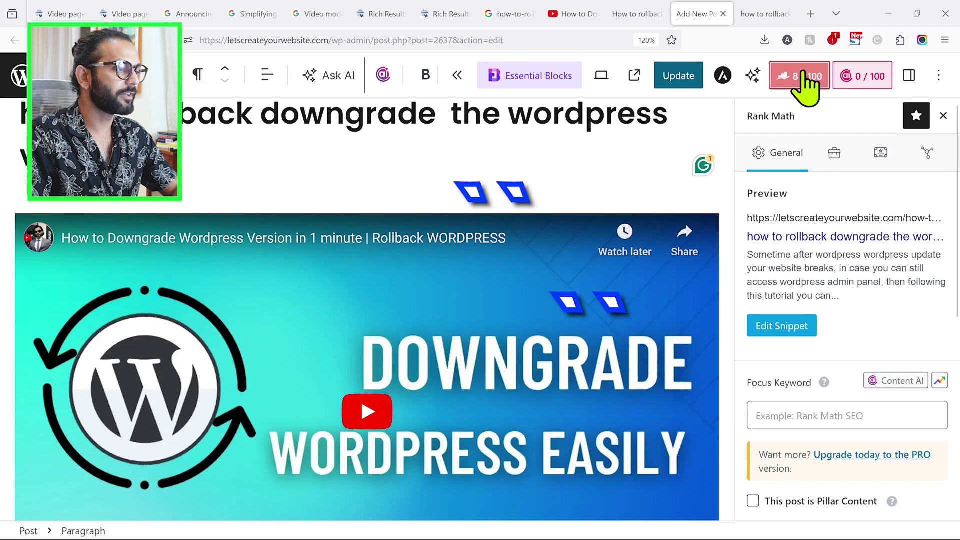
left_click(882, 153)
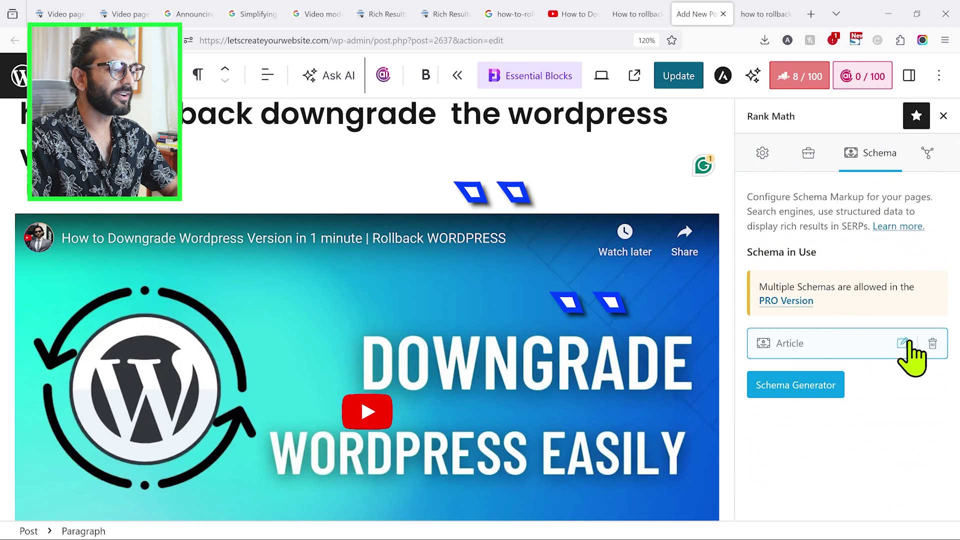
left_click(793, 388)
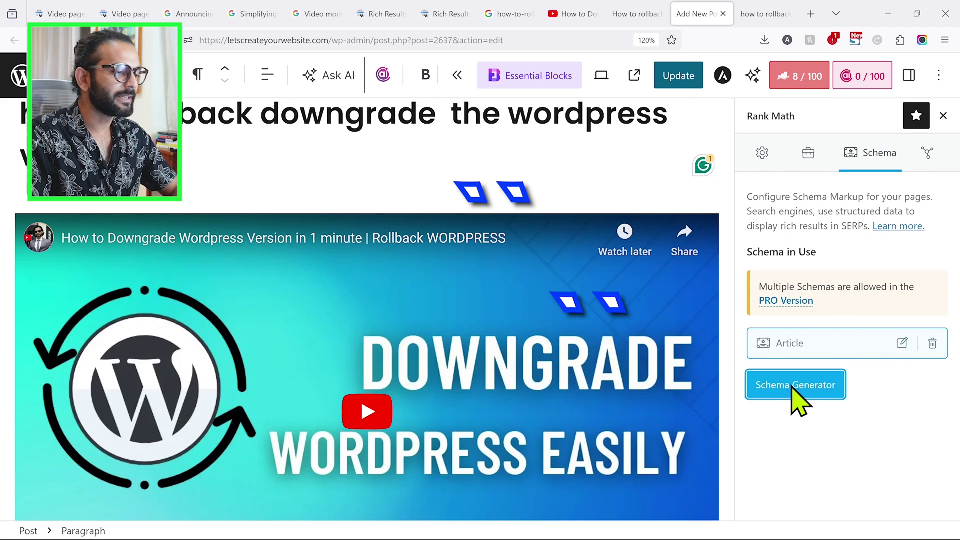
scroll(461, 345, "down", 3)
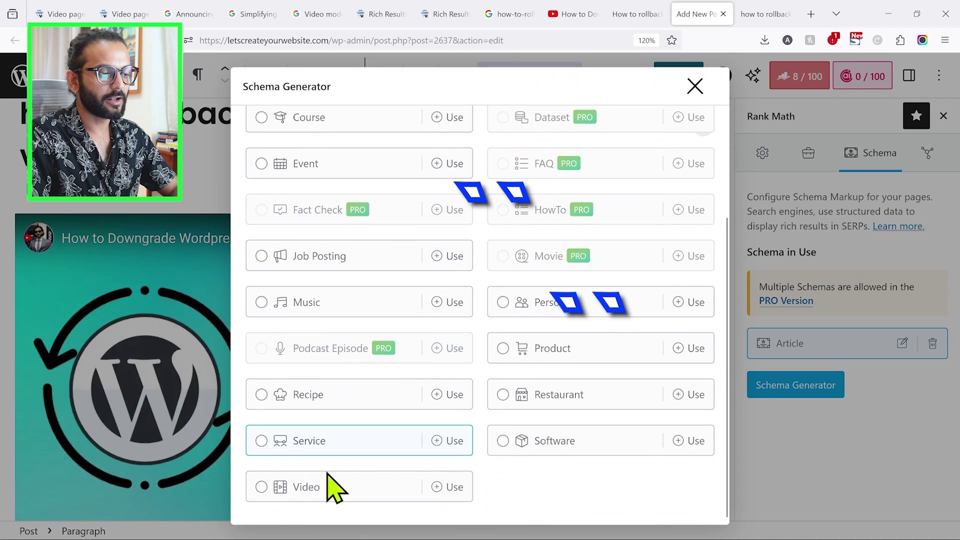
left_click(260, 488)
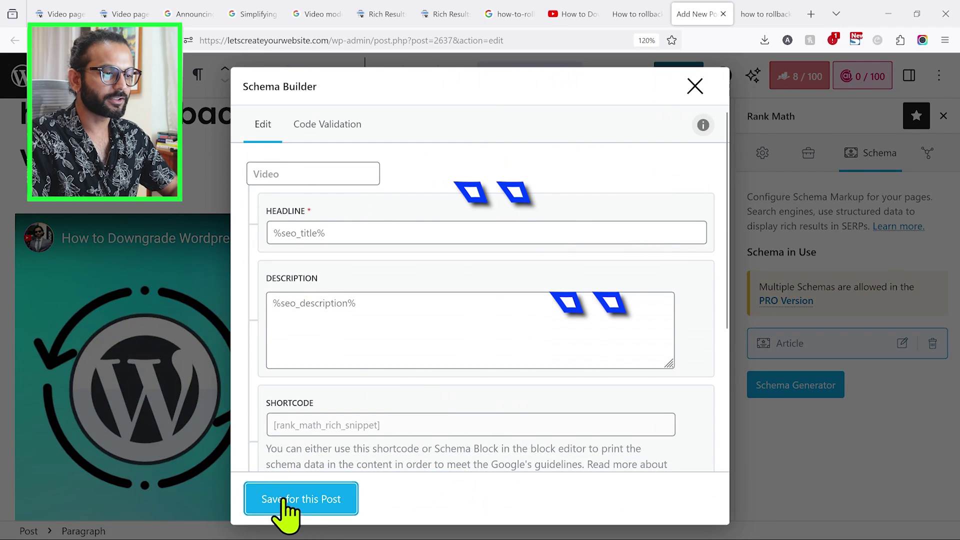
left_click(283, 500)
- Update the post and run the Rich Results Test on its live URL
left_click(673, 79)
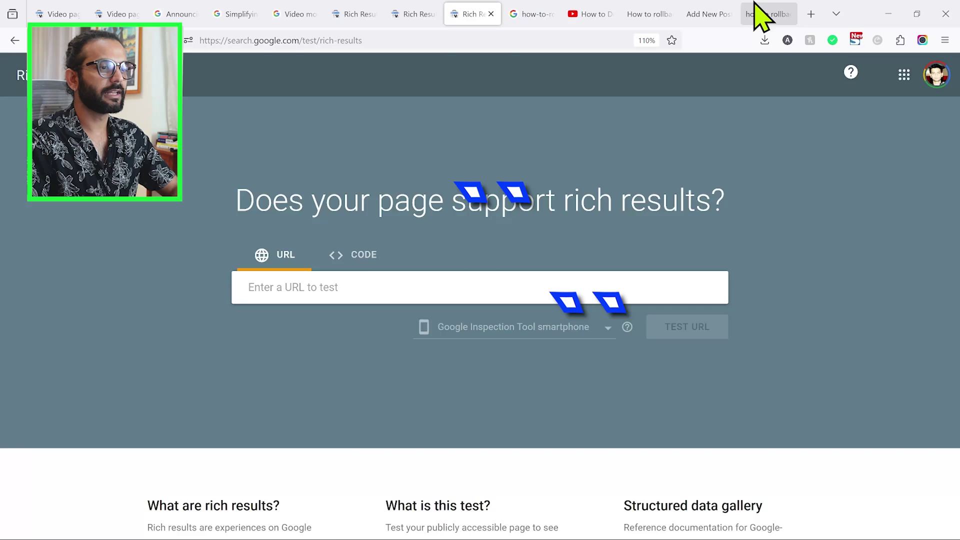
left_click(758, 14)
left_click(440, 41)
key("ctrl+c")
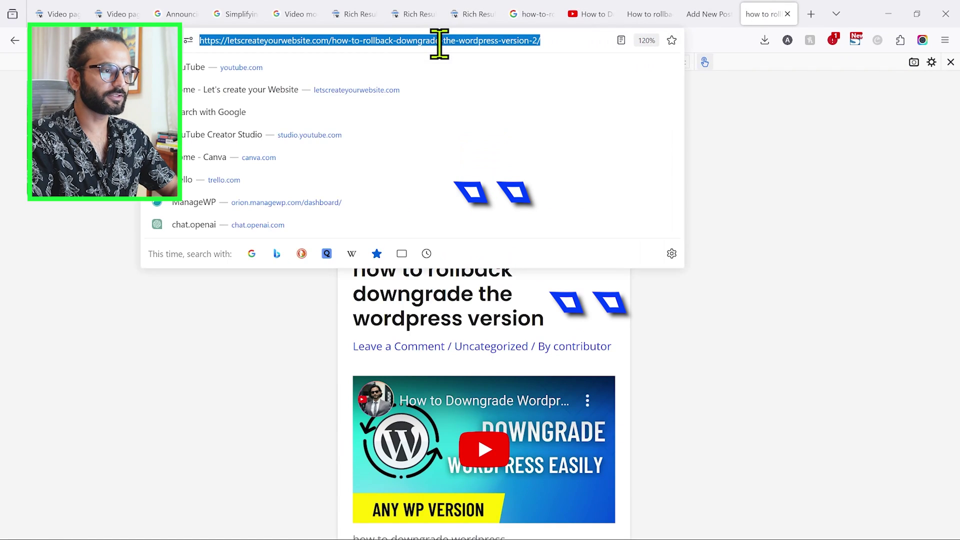
left_click(475, 14)
left_click(367, 285)
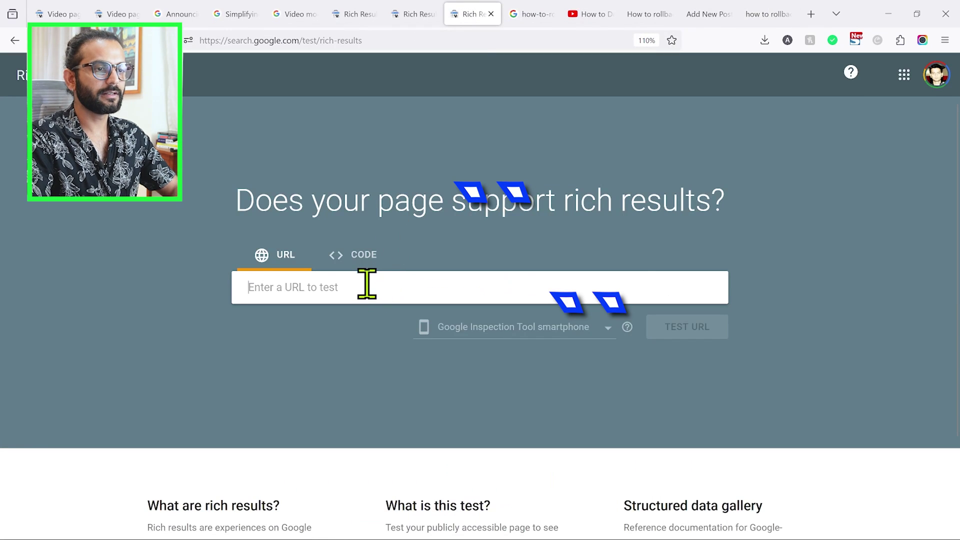
key("ctrl+v")
key("Return")
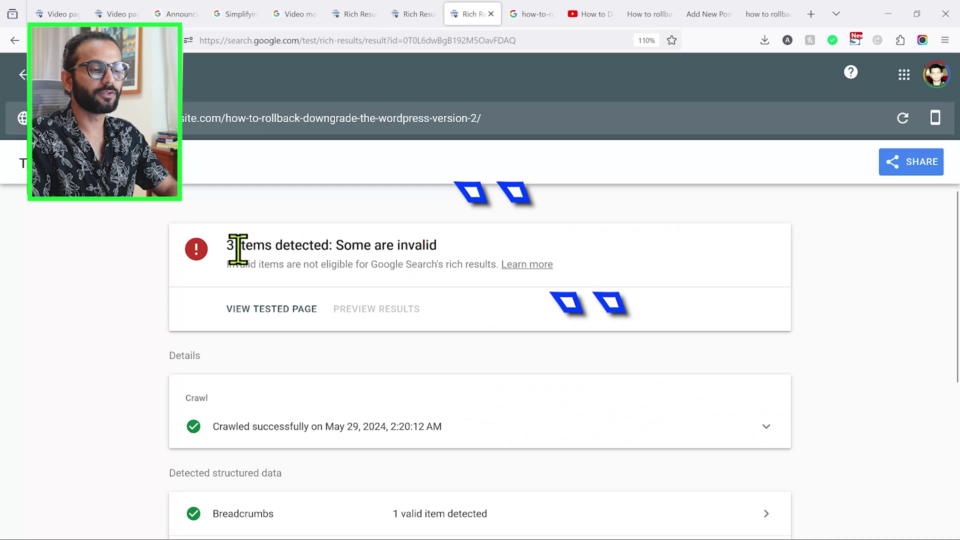
- Inspect the invalid Videos item, which is missing the required thumbnailUrl field
scroll(500, 350, "down", 5)
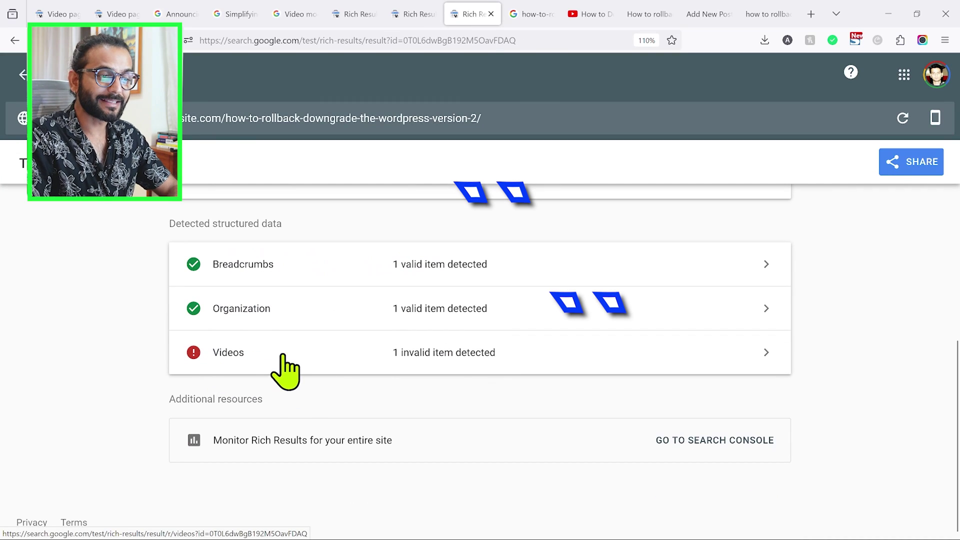
left_click(417, 4)
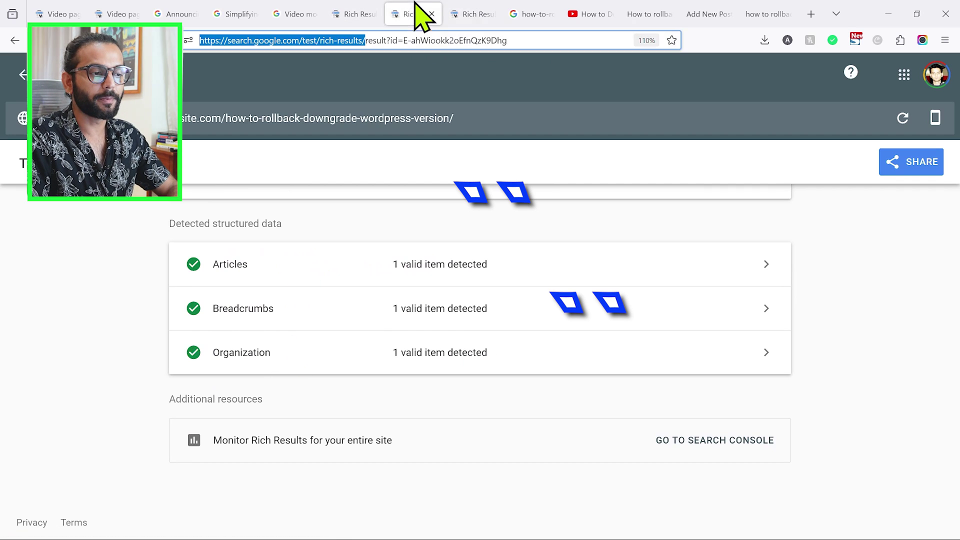
left_click(472, 15)
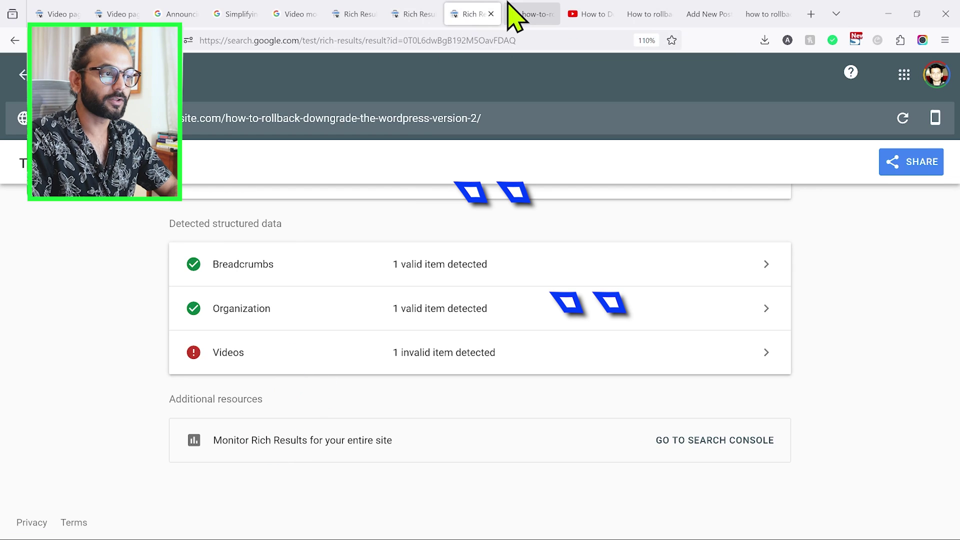
left_click(764, 352)
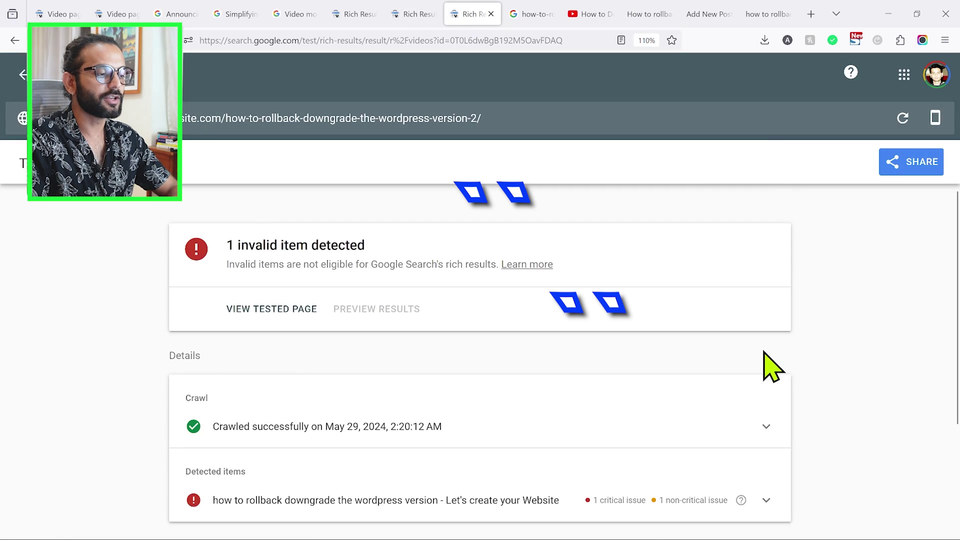
left_click(766, 500)
scroll(606, 420, "down", 1)
scroll(601, 408, "down", 5)
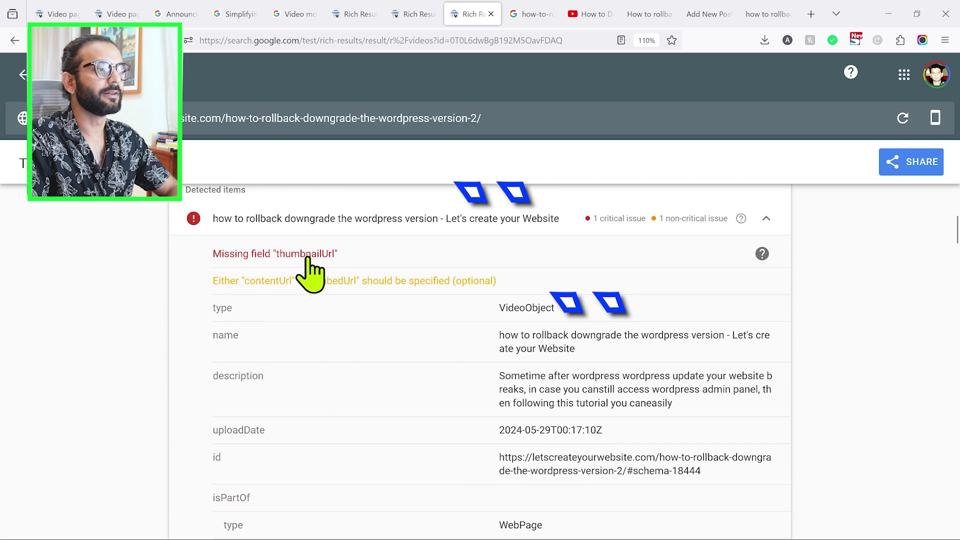
- Set the first library image as the post's featured image and update
left_click(704, 12)
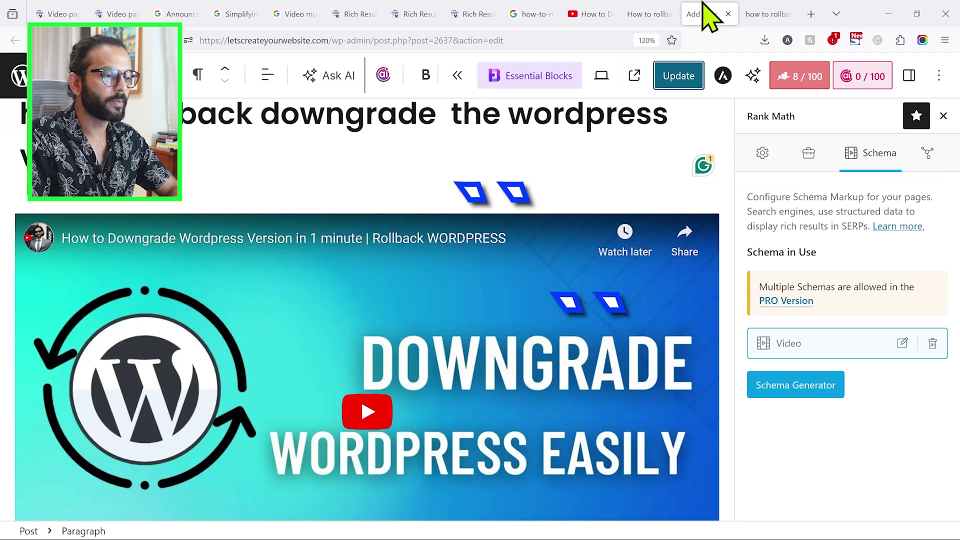
left_click(908, 78)
left_click(758, 119)
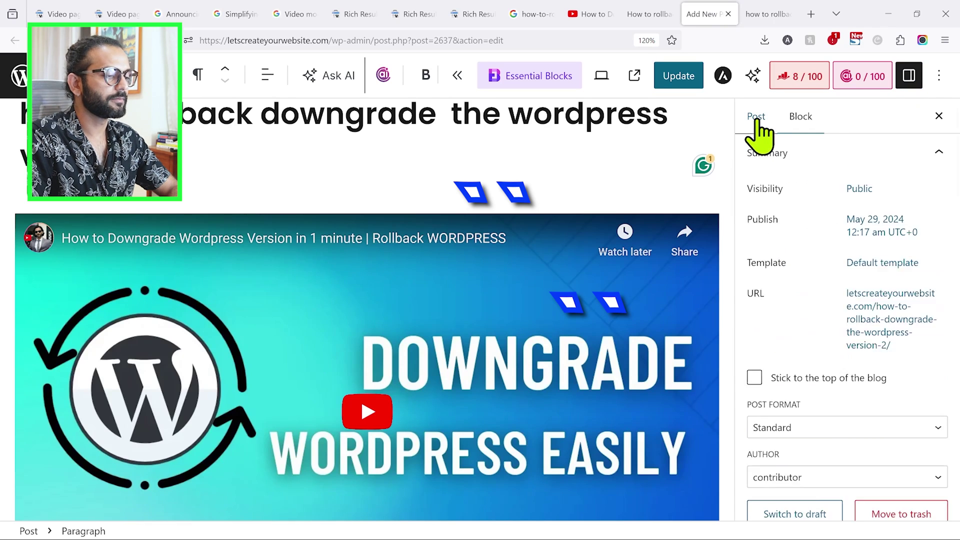
scroll(855, 340, "down", 10)
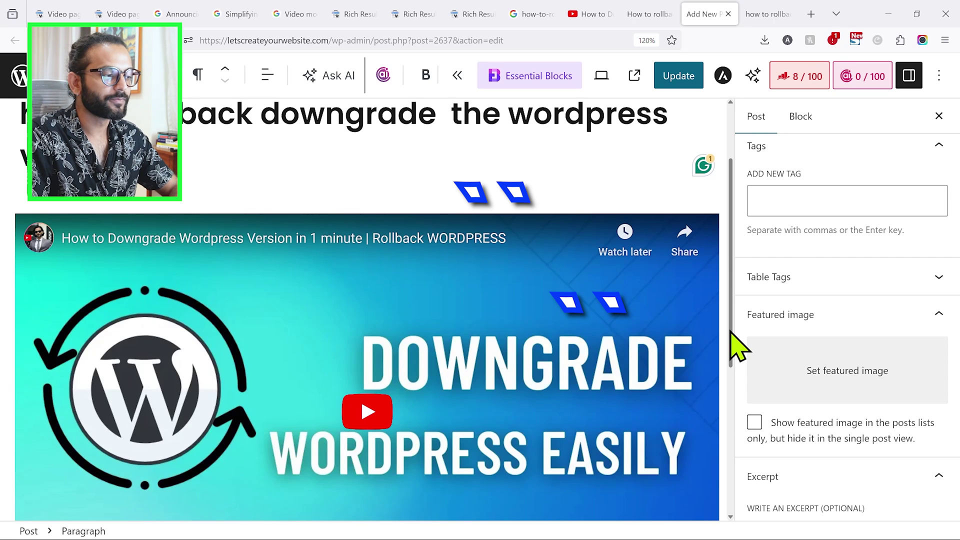
left_click(849, 376)
left_click(84, 253)
left_click(870, 495)
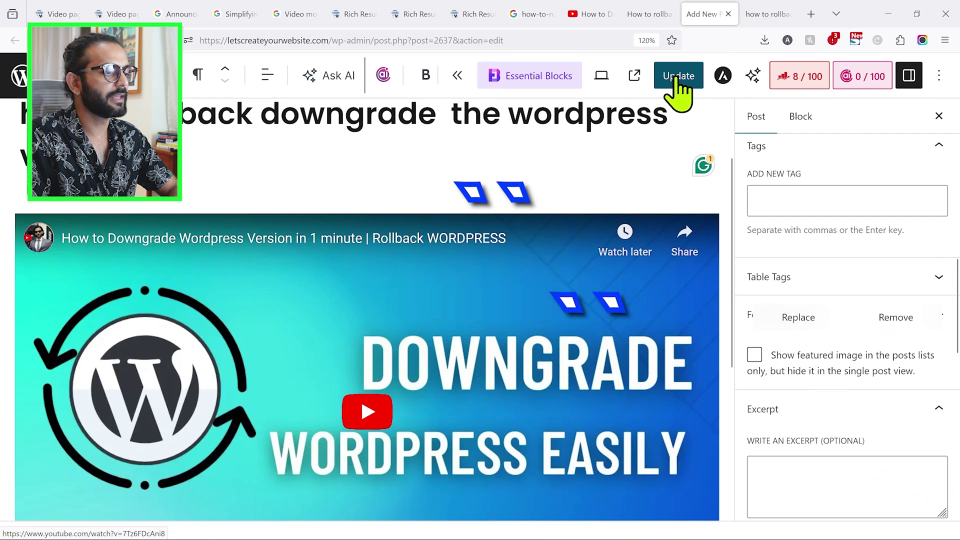
left_click(679, 83)
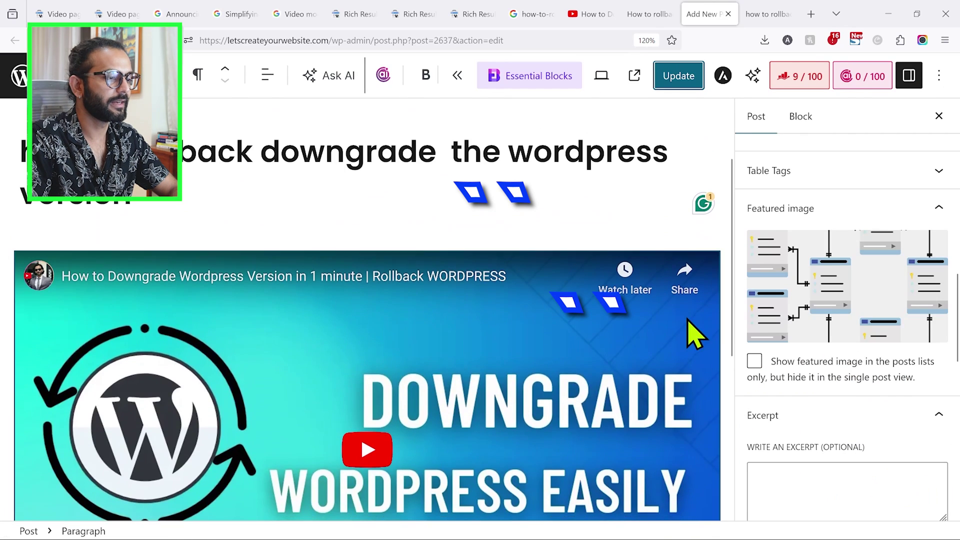
- Show the featured image in post lists only and update the post
left_click(755, 360)
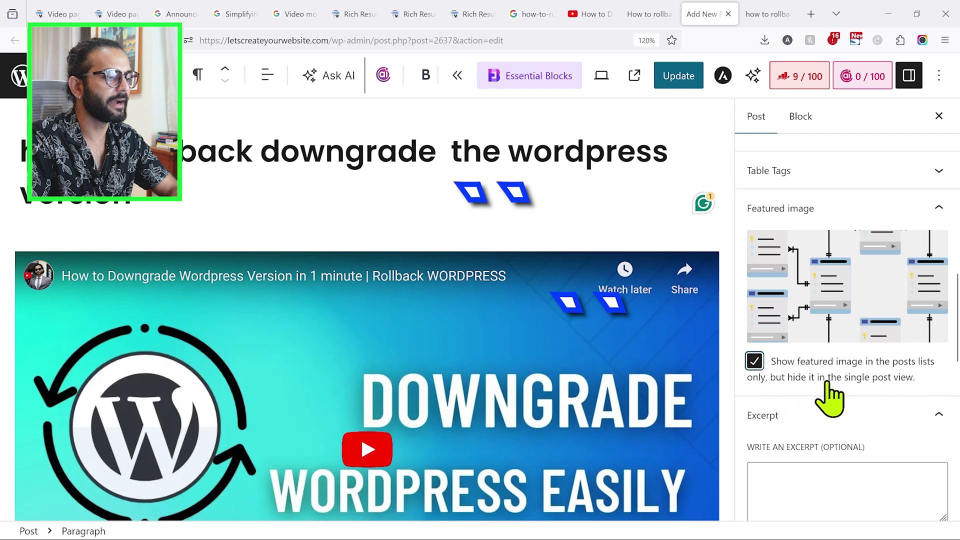
scroll(437, 227, "up", 1)
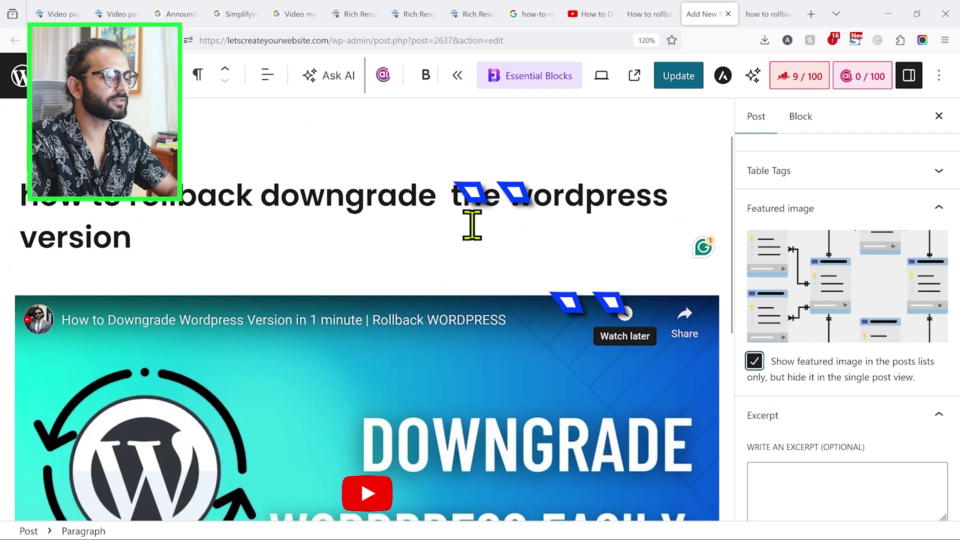
mouse_move(832, 286)
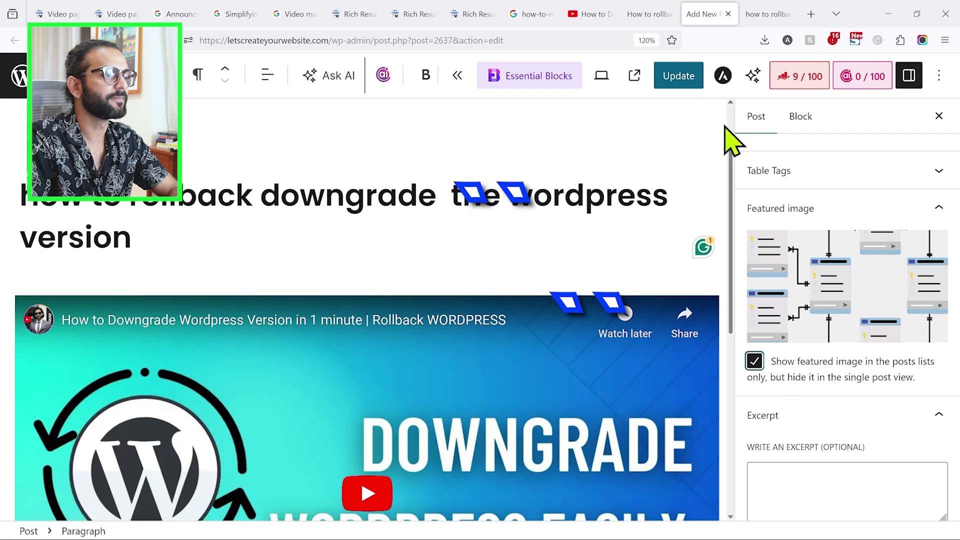
left_click(682, 76)
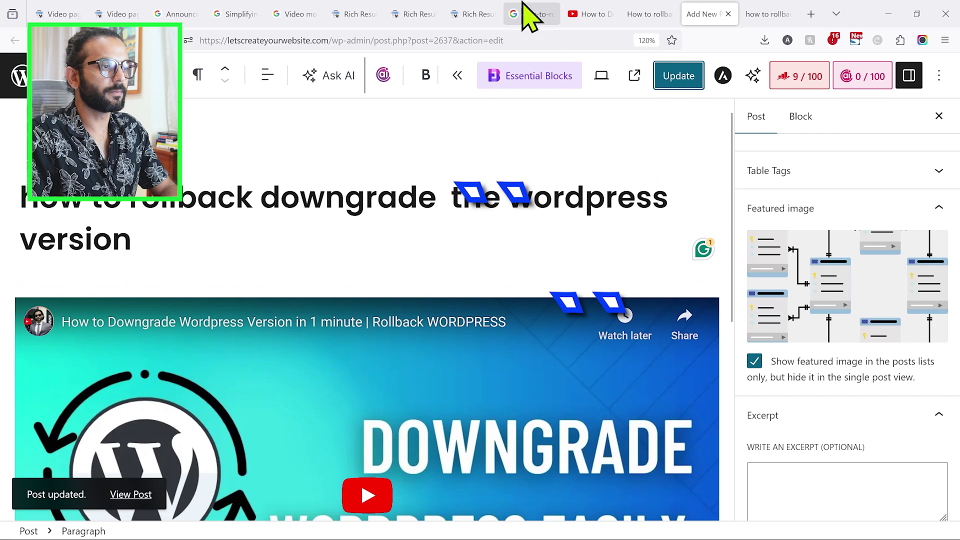
- Retest the live post URL and view the Videos result with one valid item
left_click(467, 15)
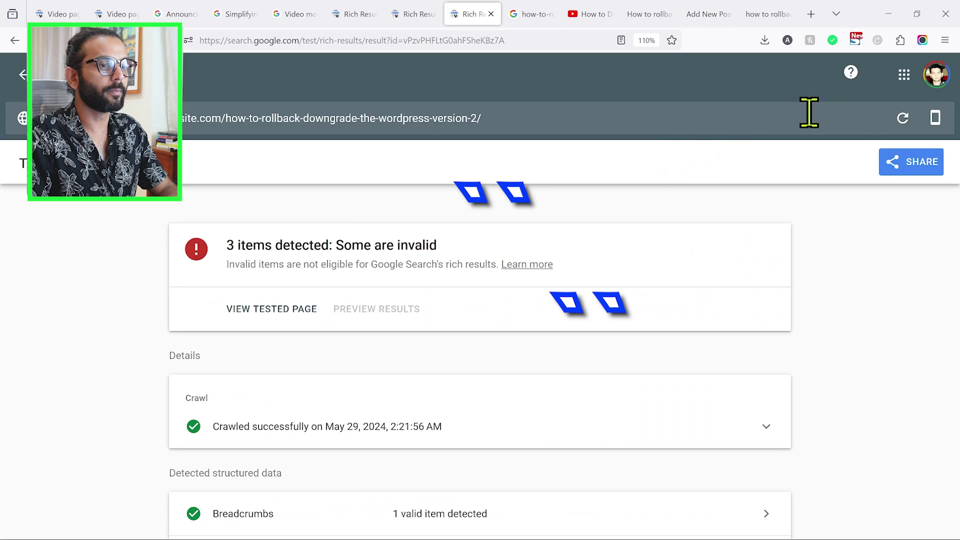
left_click(903, 119)
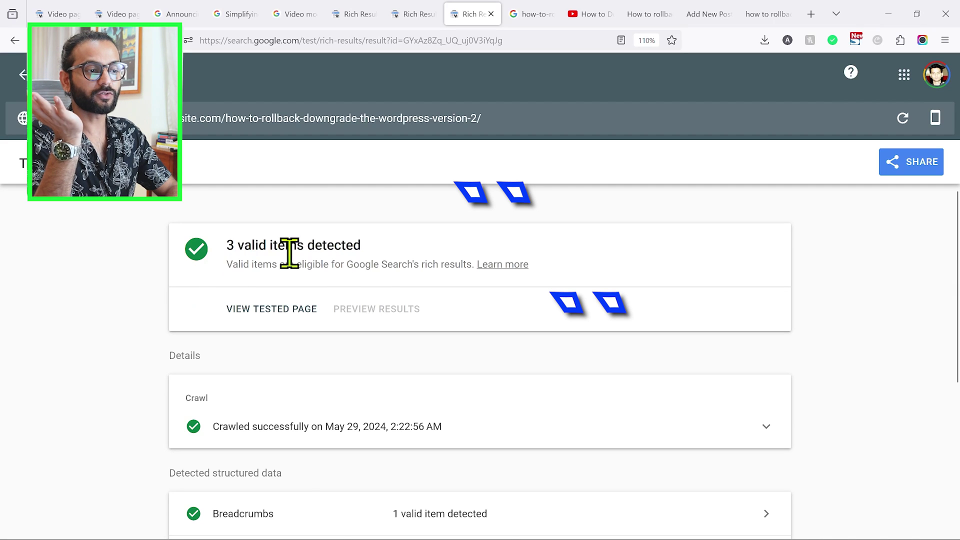
scroll(450, 300, "down", 5)
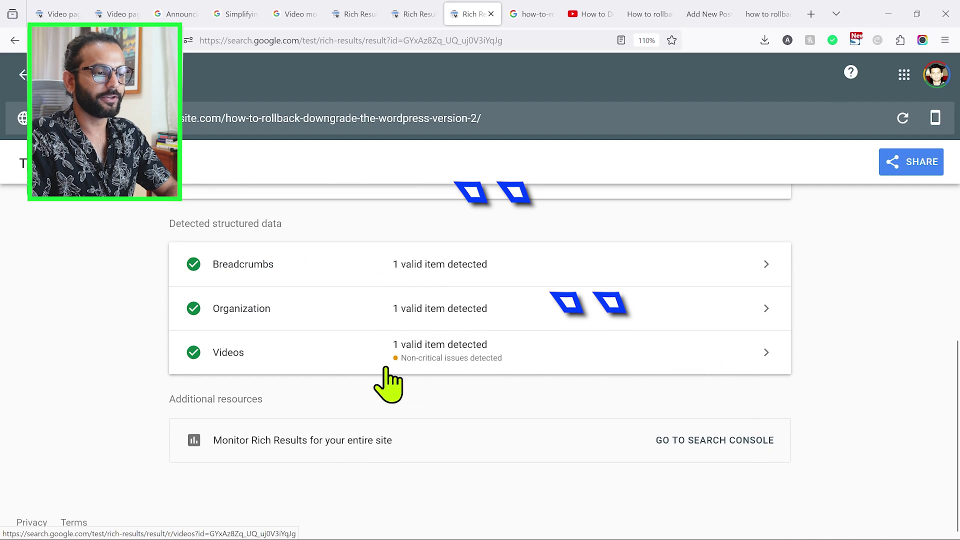
left_click(309, 354)
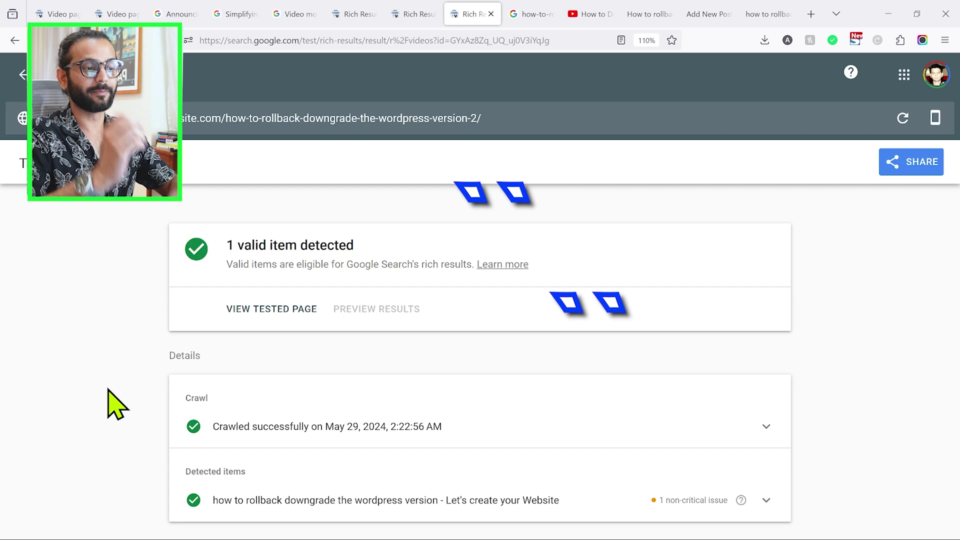
left_click(109, 4)
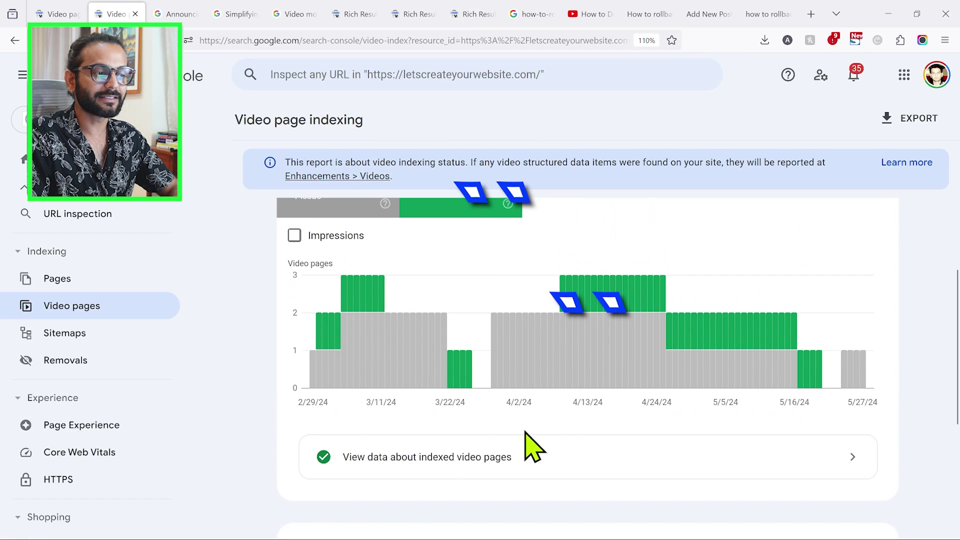
- Review the Search Console Video page indexing chart, then move to the Yoast Video SEO plugin page
mouse_move(361, 281)
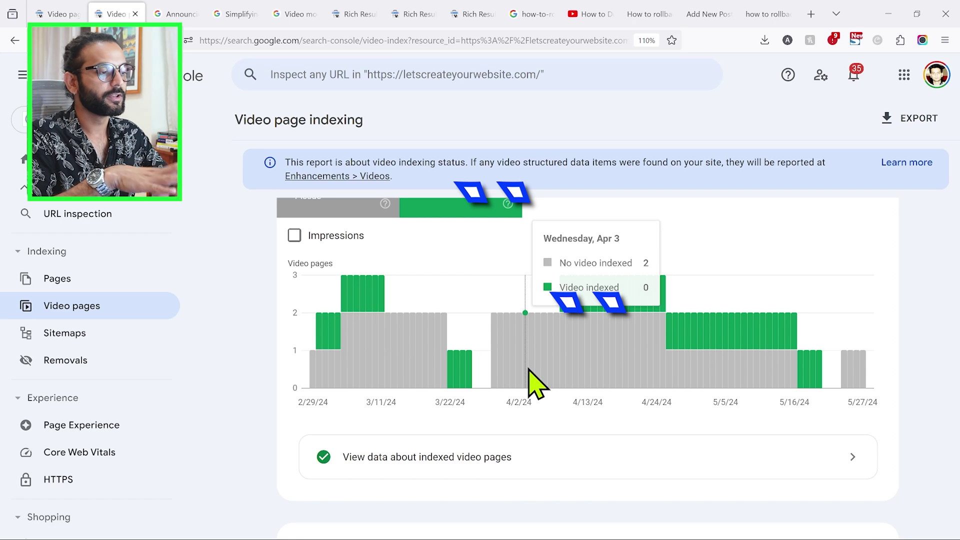
left_click(472, 14)
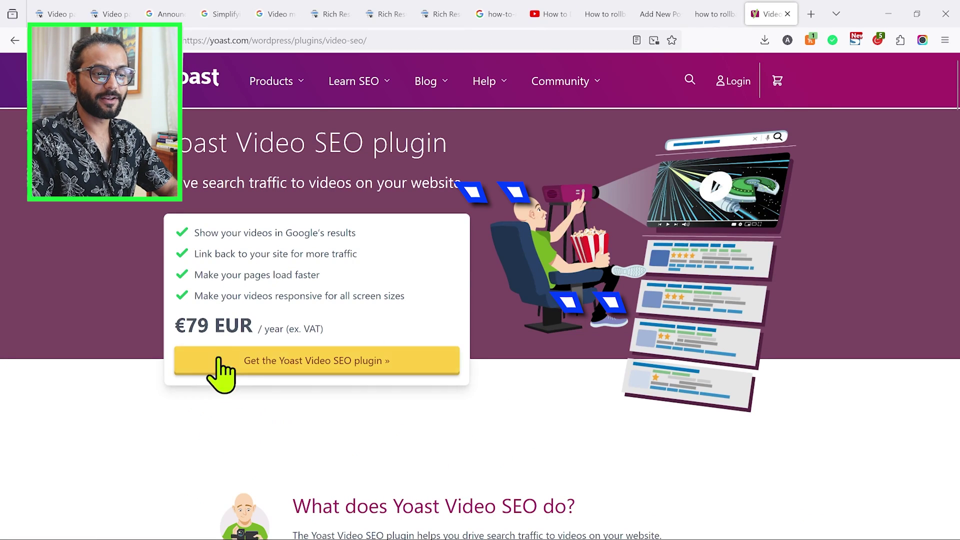
- Highlight the Yoast Video SEO plugin's €79 EUR yearly price
left_click_drag(176, 323, 281, 324)
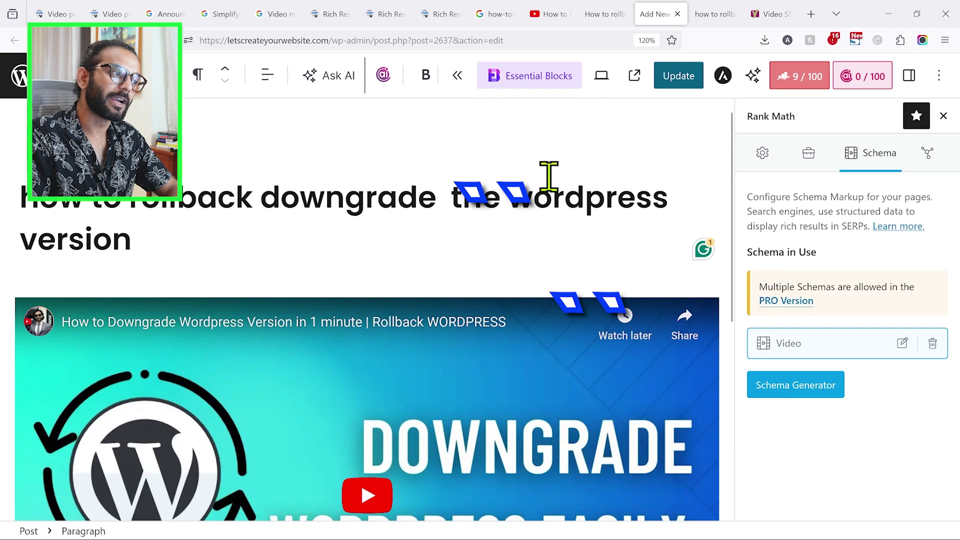
left_click(767, 15)
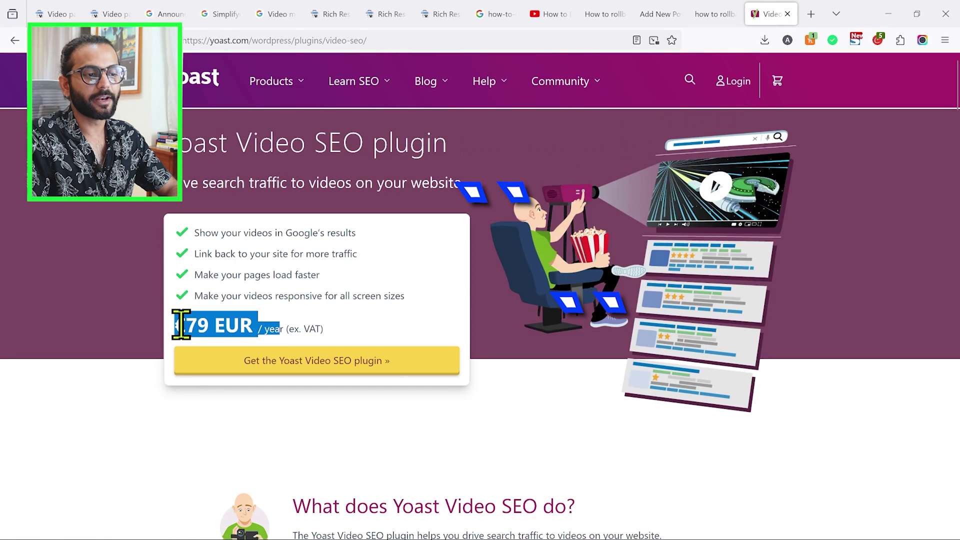
left_click_drag(177, 324, 241, 324)
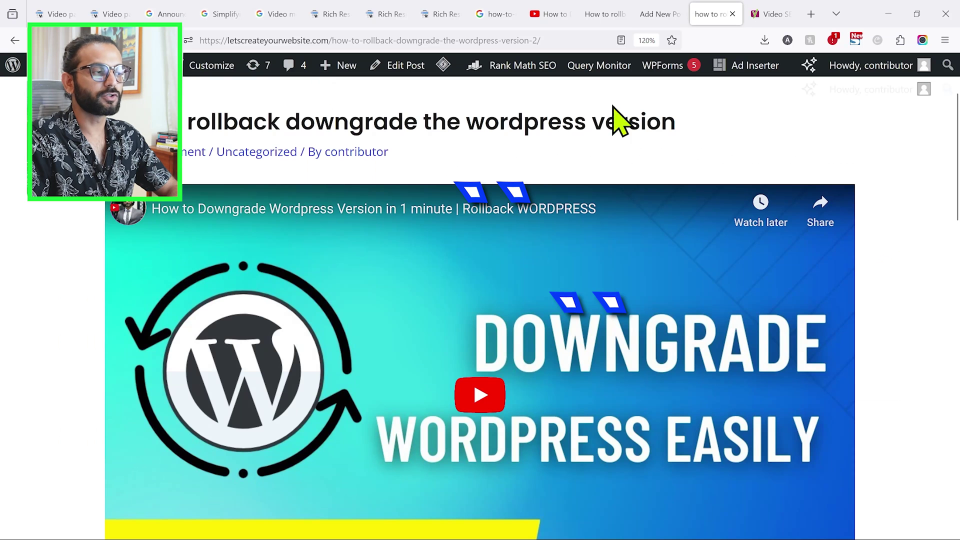
- Scroll the live rollback post, check the Rich Results test, and return to the editor's Video schema
scroll(912, 308, "down", 1)
scroll(912, 309, "down", 1)
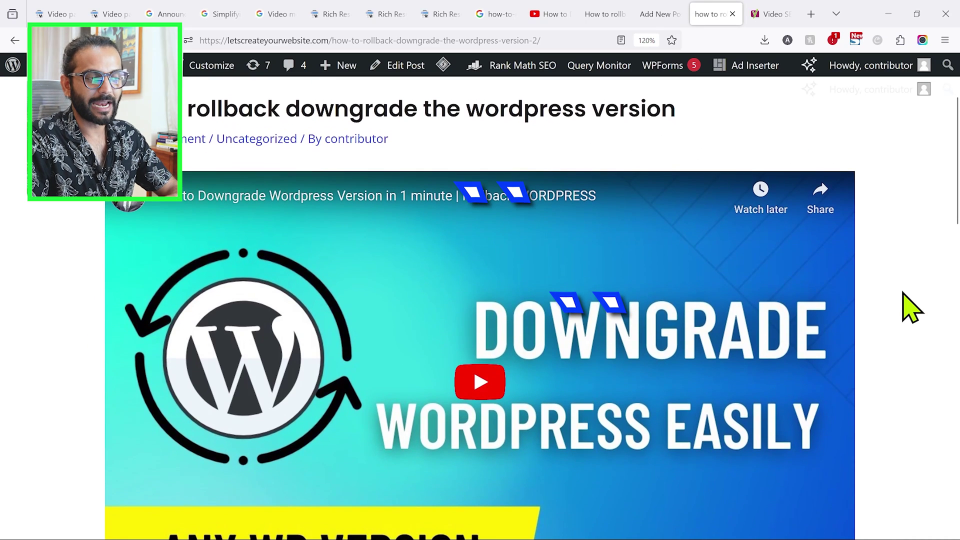
scroll(912, 309, "down", 1)
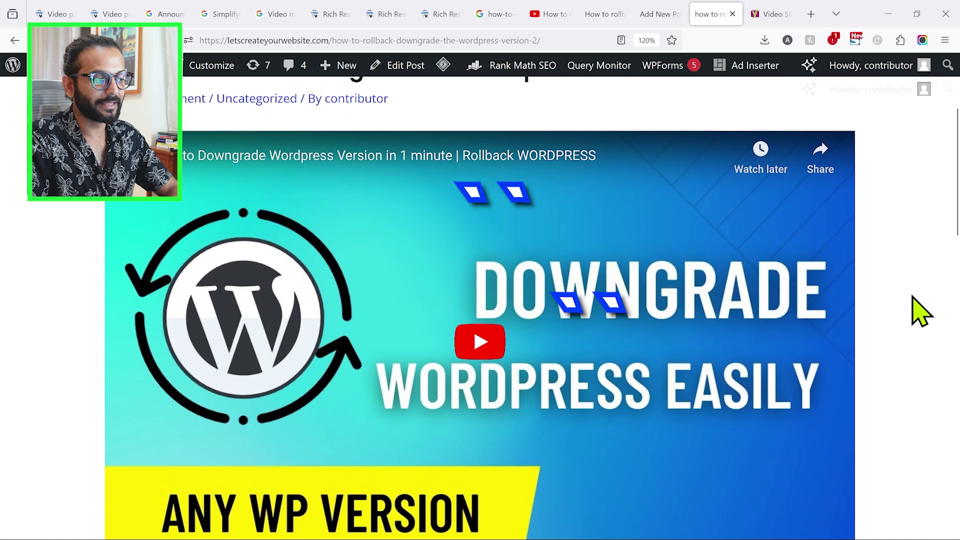
scroll(895, 315, "down", 1)
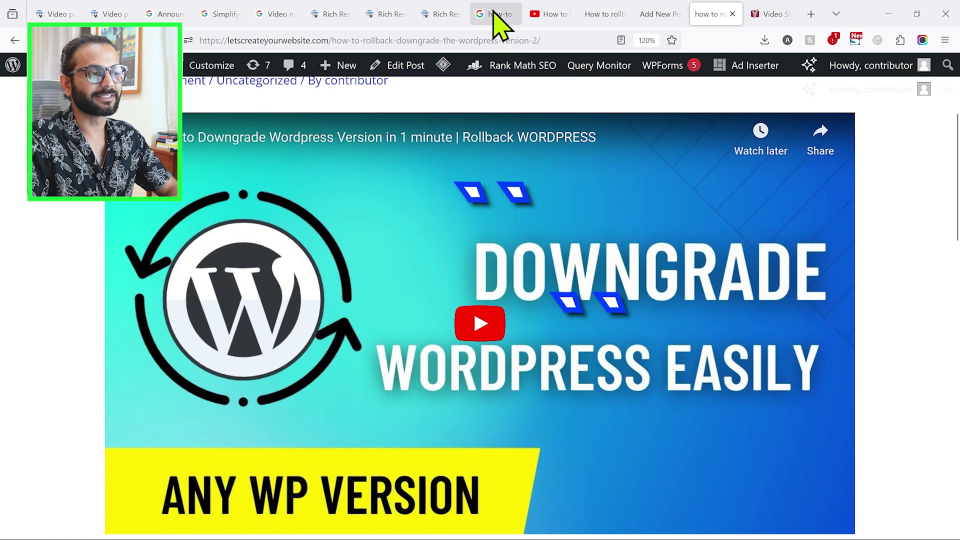
left_click(440, 14)
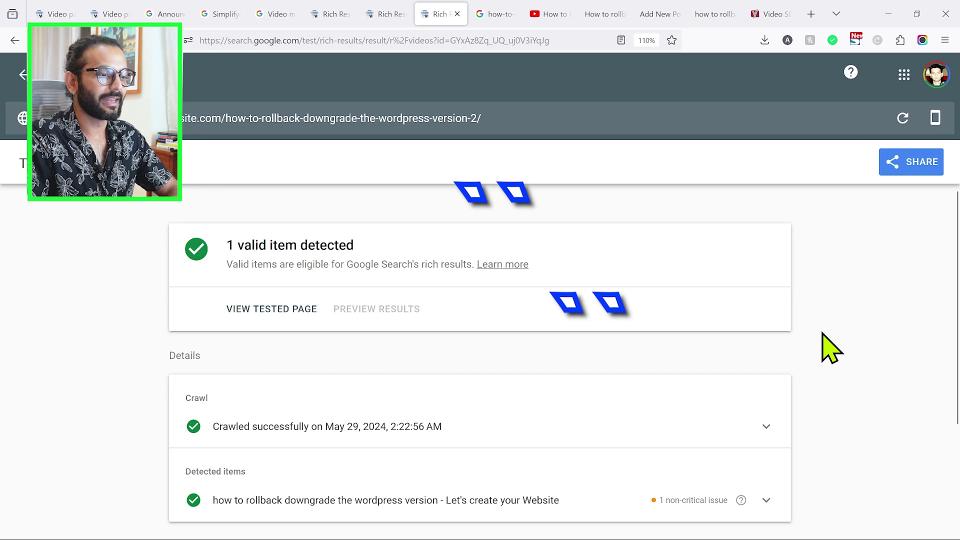
left_click(660, 14)
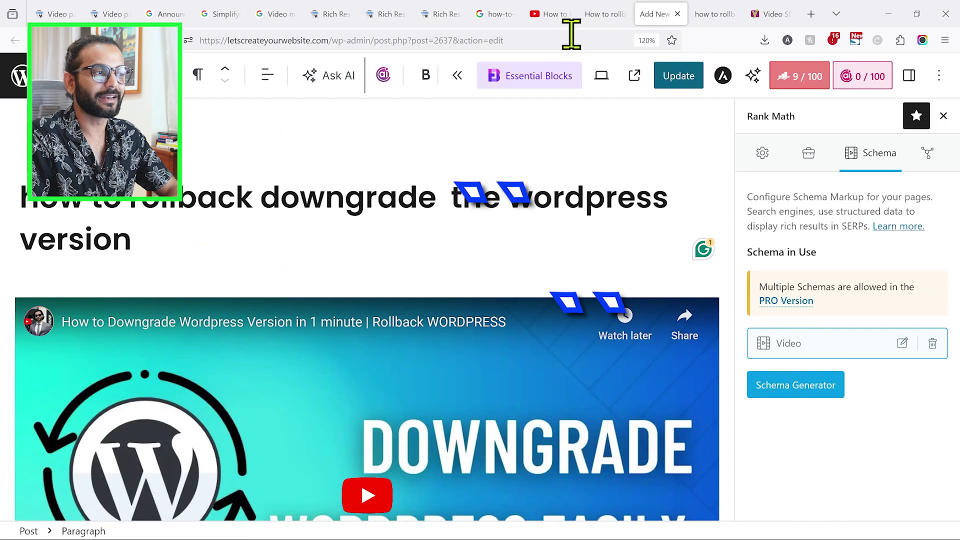